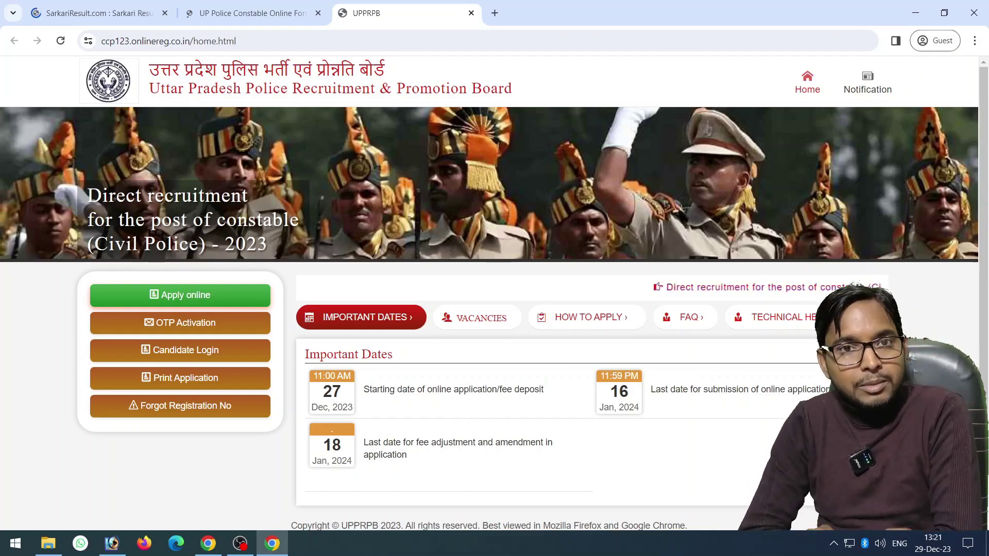
Open the Constable 2023 online application form from the UPPRPB home page
left_click(180, 295)
Enter the applicant's first name, last name and full name
left_click(246, 302)
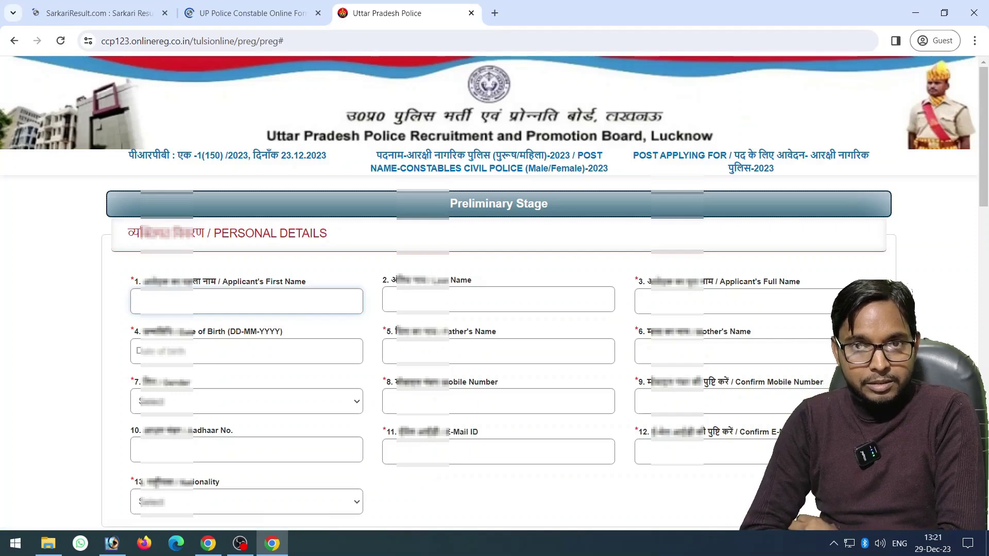
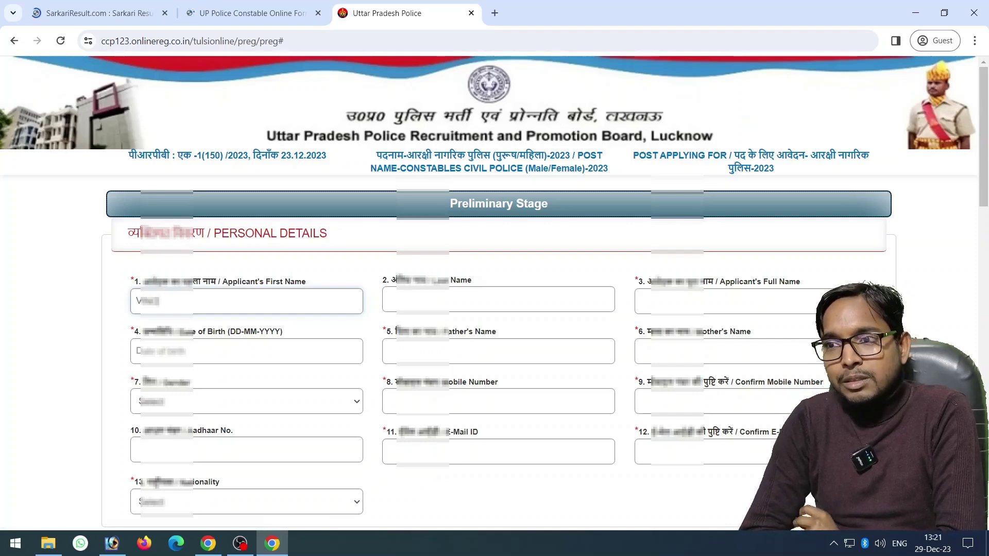
left_click(499, 299)
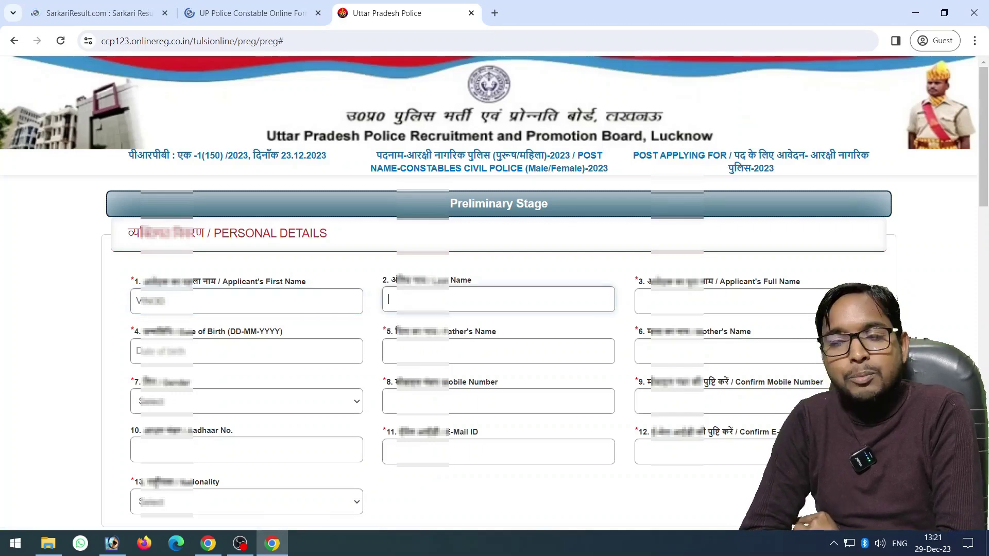
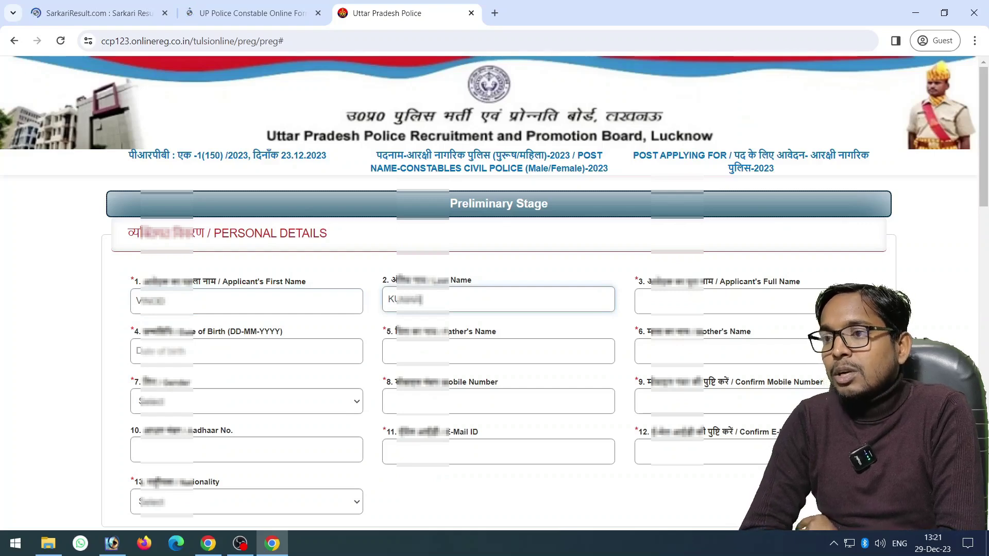
left_click(721, 301)
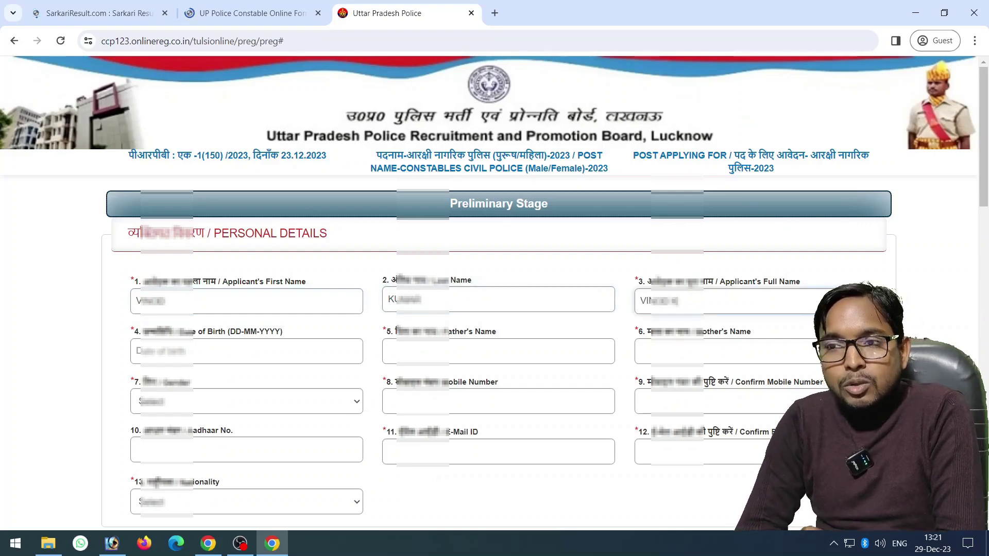
Set the birth date in December 1998 and enter the father's and mother's names
left_click(247, 351)
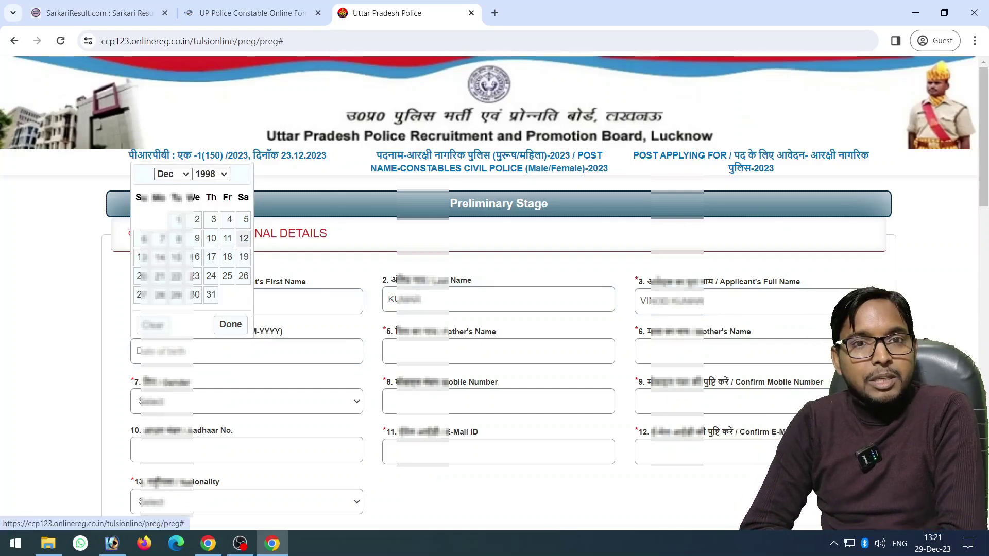
left_click(244, 238)
left_click(498, 352)
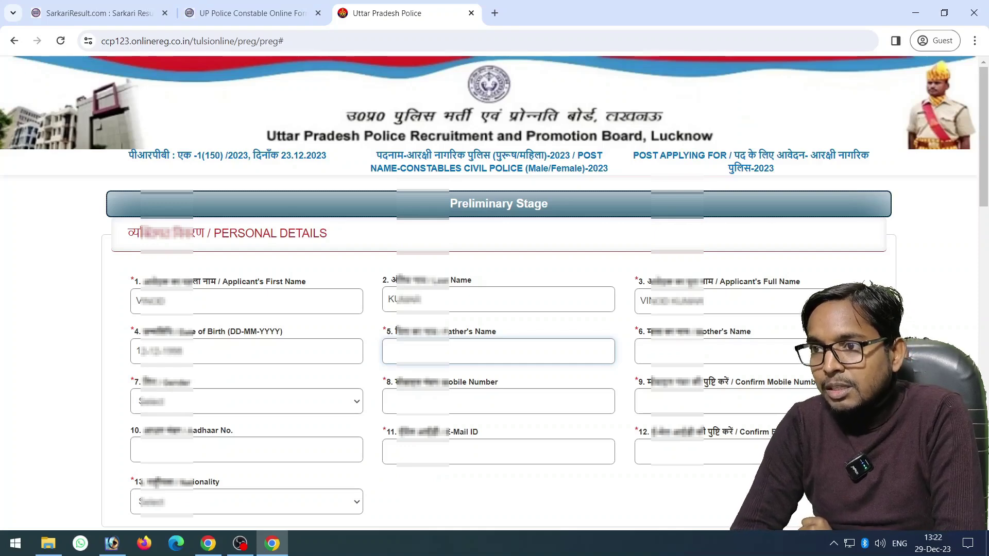
key("Tab")
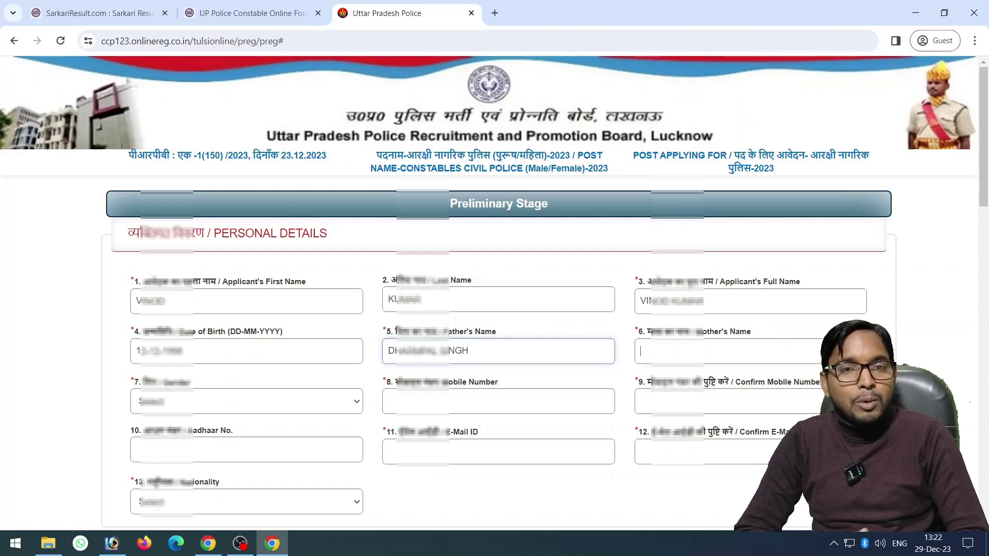
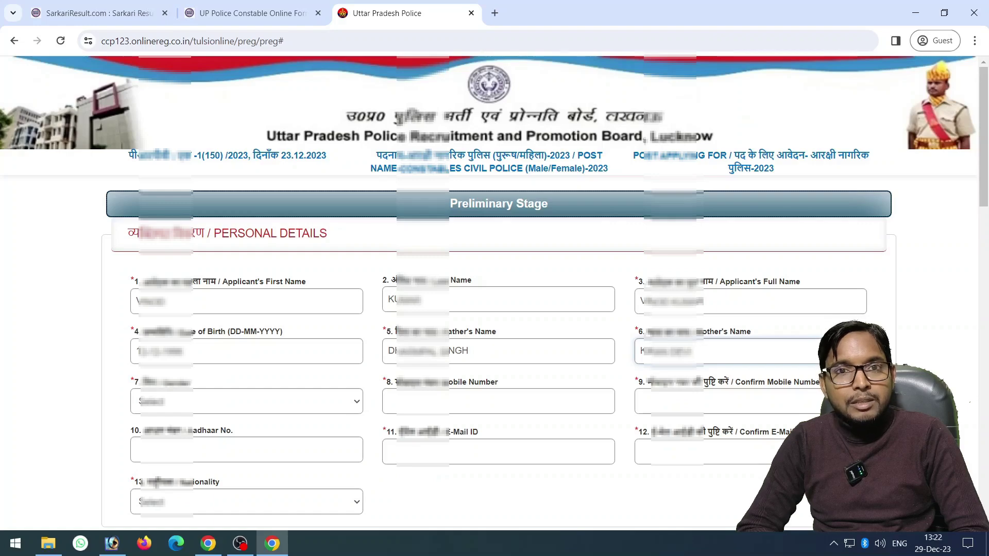
Set the gender to MALE
scroll(495, 292, "down", 4)
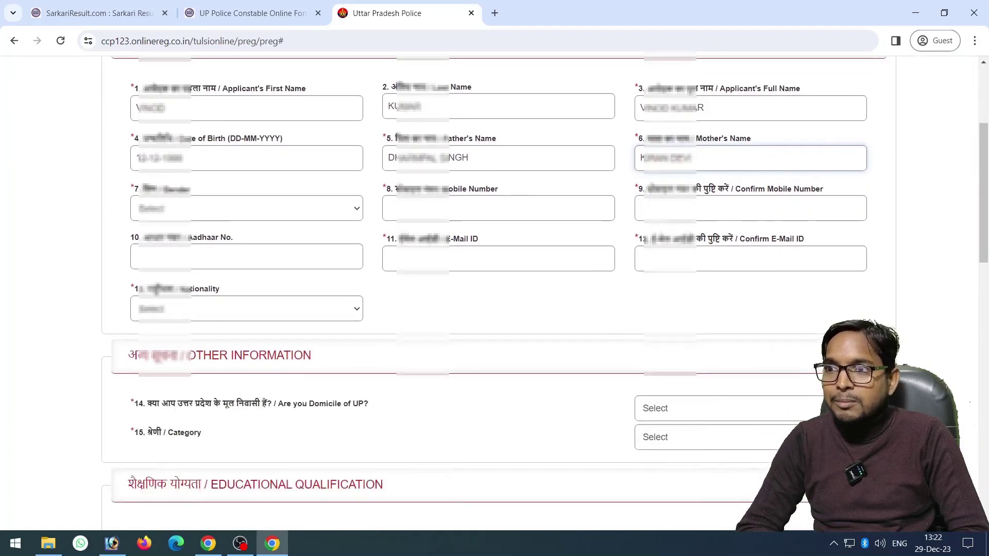
key("Tab")
key("alt+Down")
key("Down")
key("Return")
Enter the applicant's mobile number and its confirmation, correcting a mistyped entry
key("Tab")
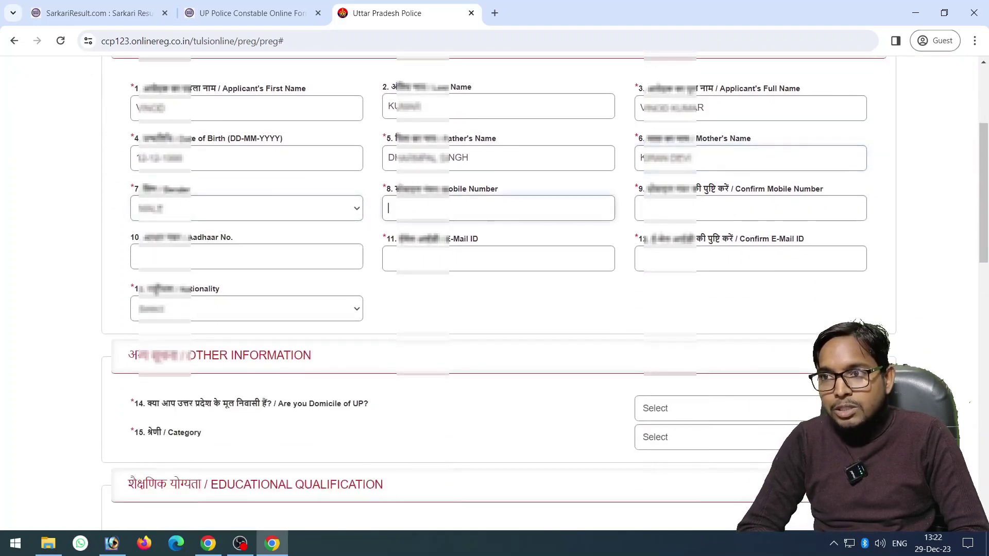
type("97")
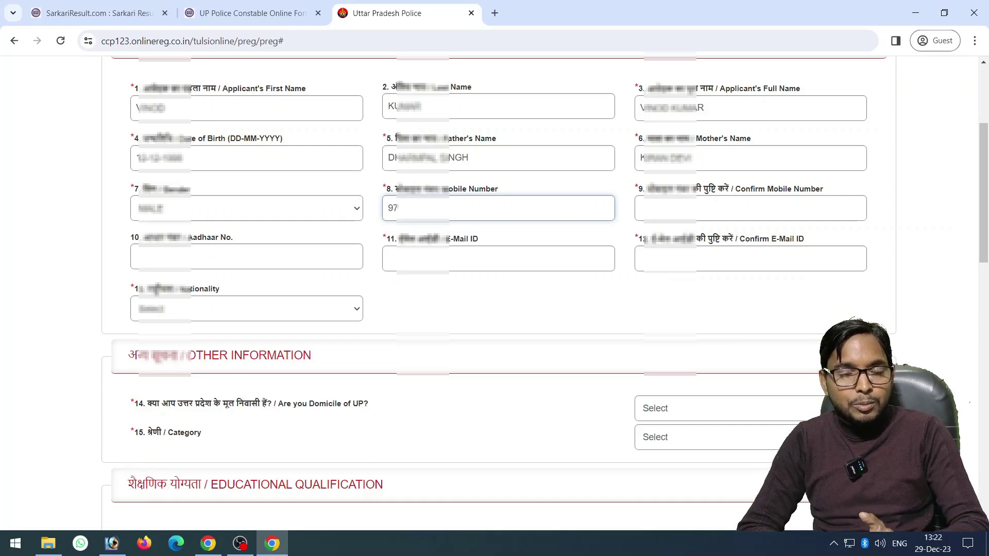
type("00000000")
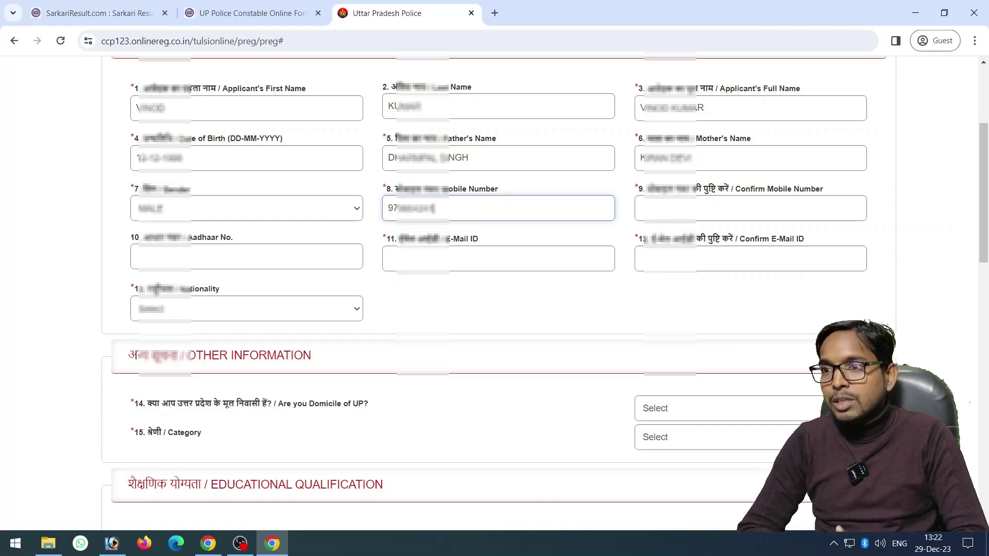
key("BackSpace")
key("BackSpace")
key("ctrl+a")
key("BackSpace")
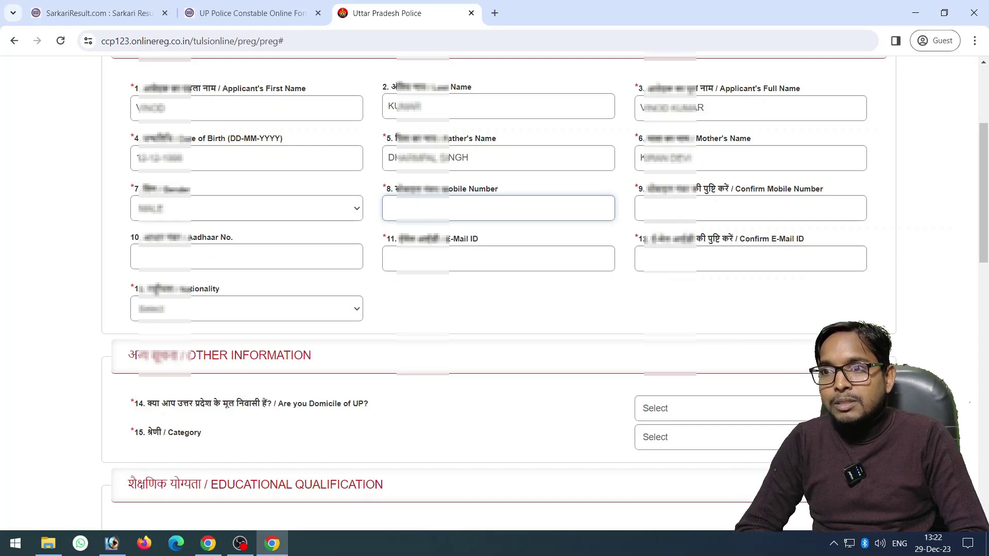
type("97")
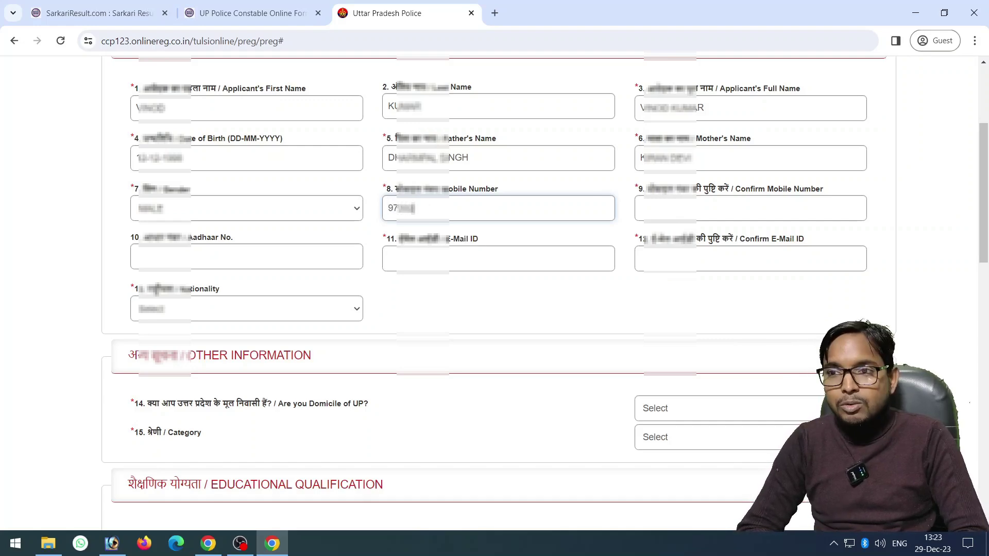
type("000000")
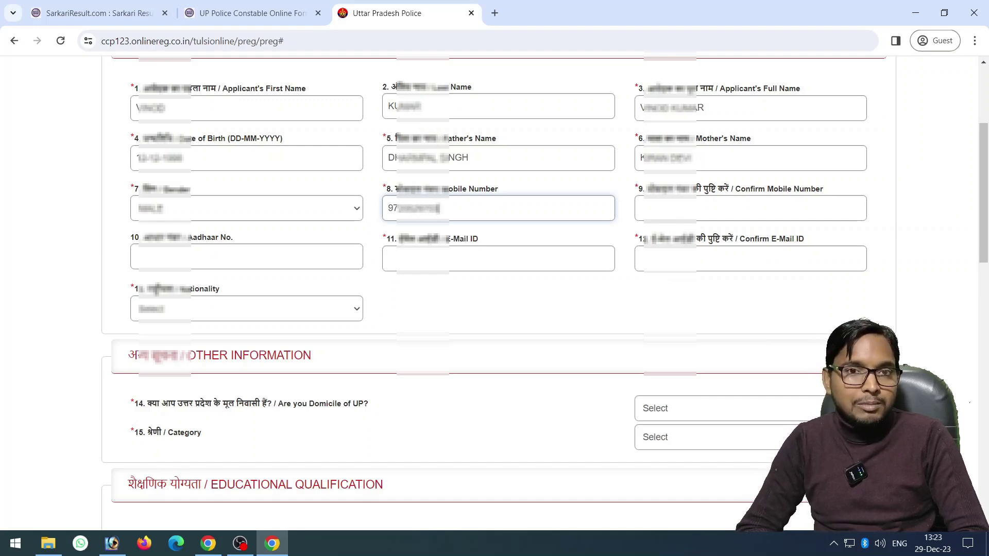
left_click(641, 209)
type("9700000000")
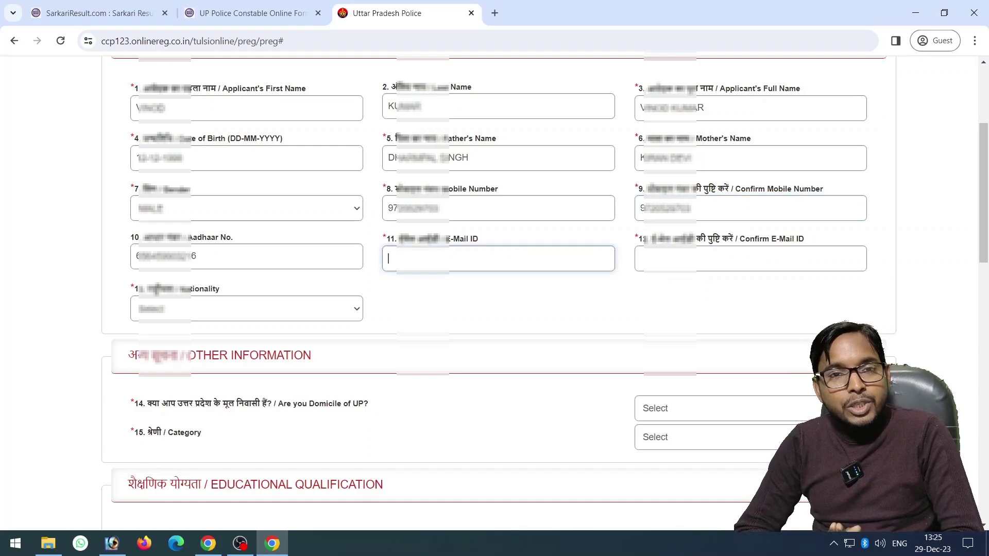
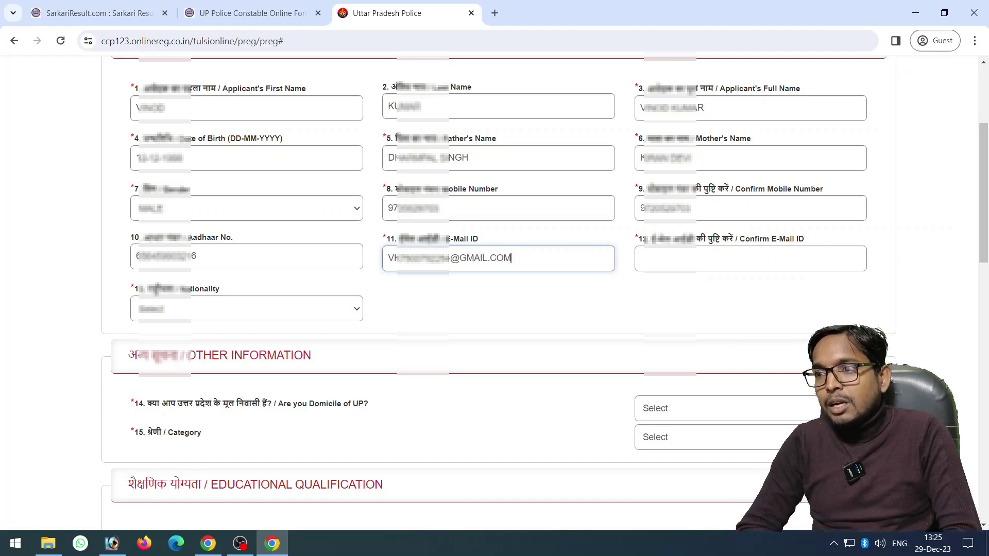
Enter the applicant's e-mail address and its confirmation
key("Tab")
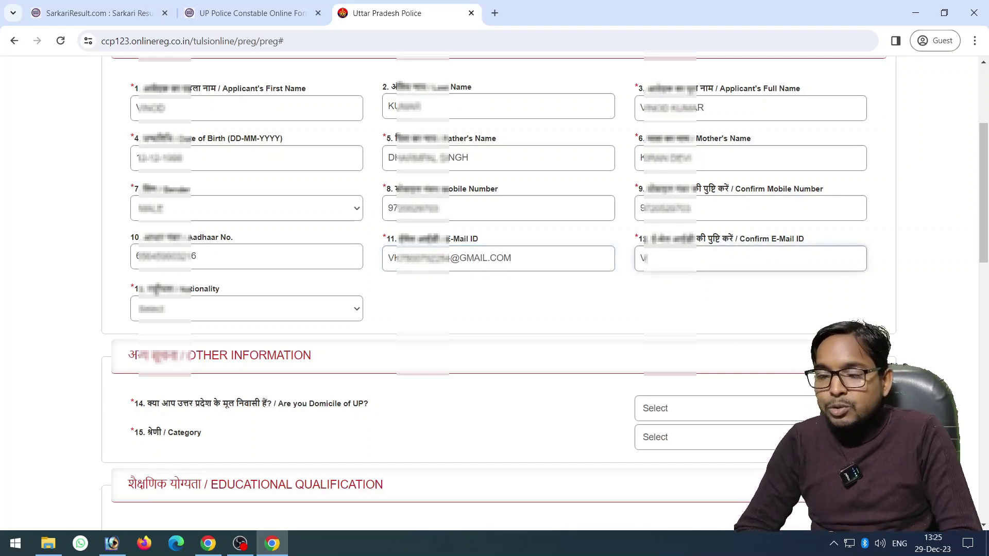
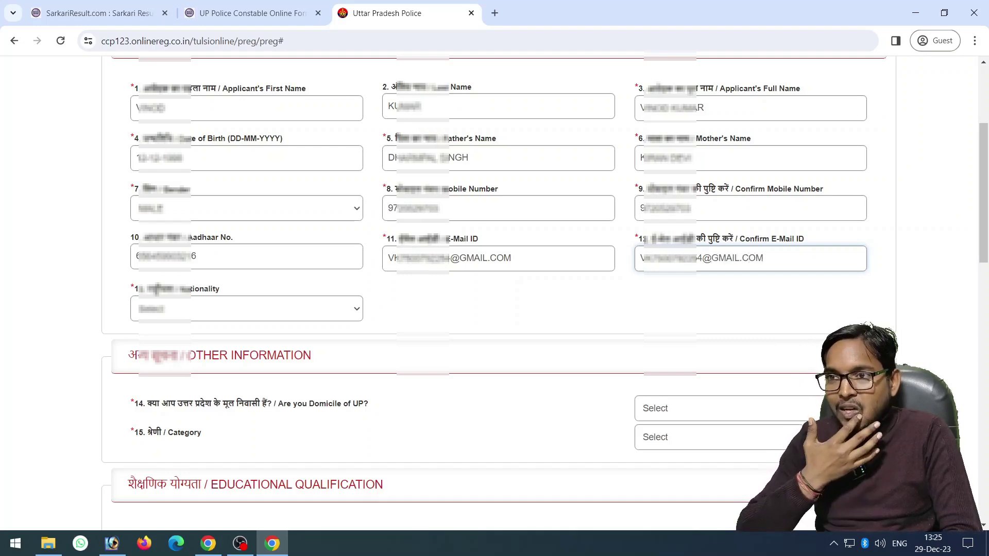
Set the nationality to INDIAN
key("Tab")
key("alt+Down")
key("Down")
key("Return")
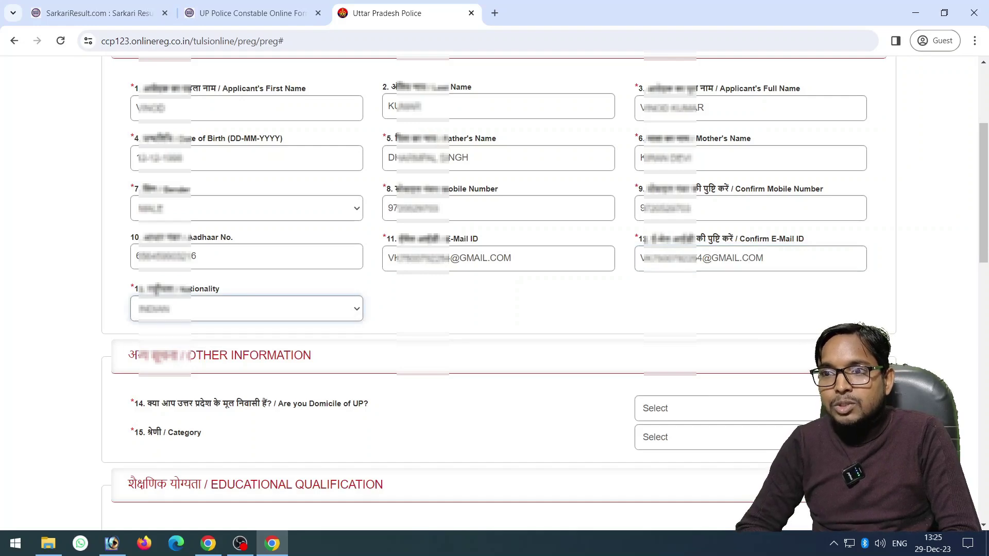
Answer Yes to the UP domicile question
scroll(494, 294, "down", 4)
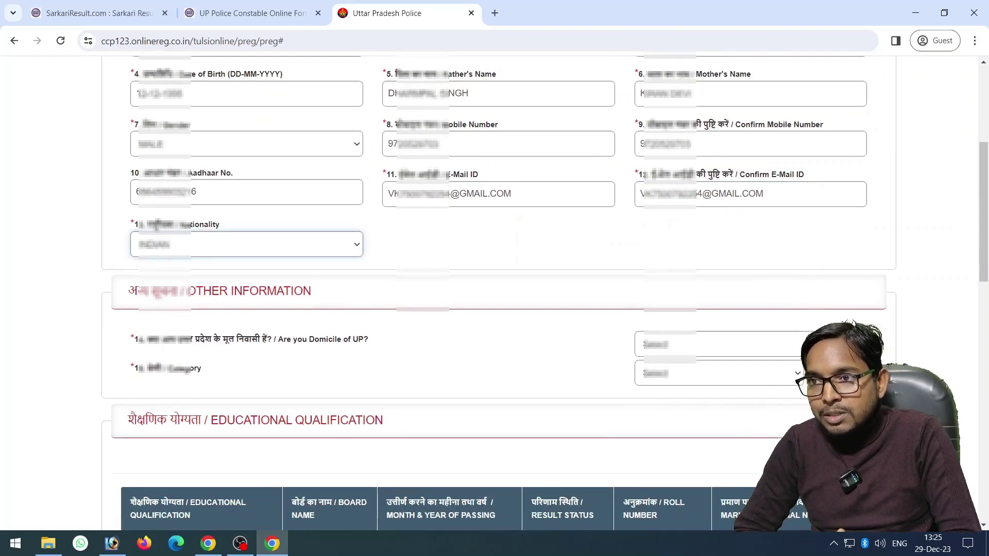
key("Tab")
key("alt+Down")
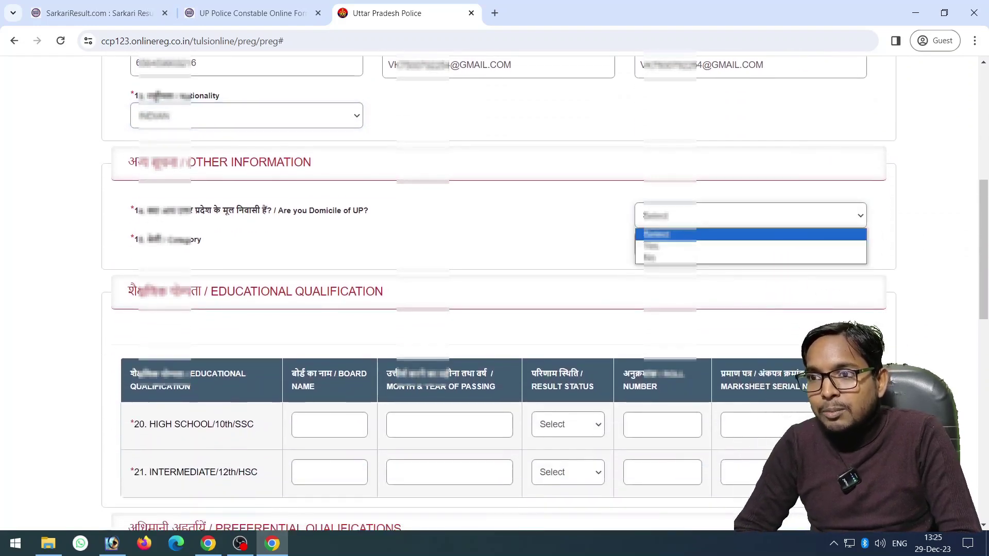
key("Down")
key("Return")
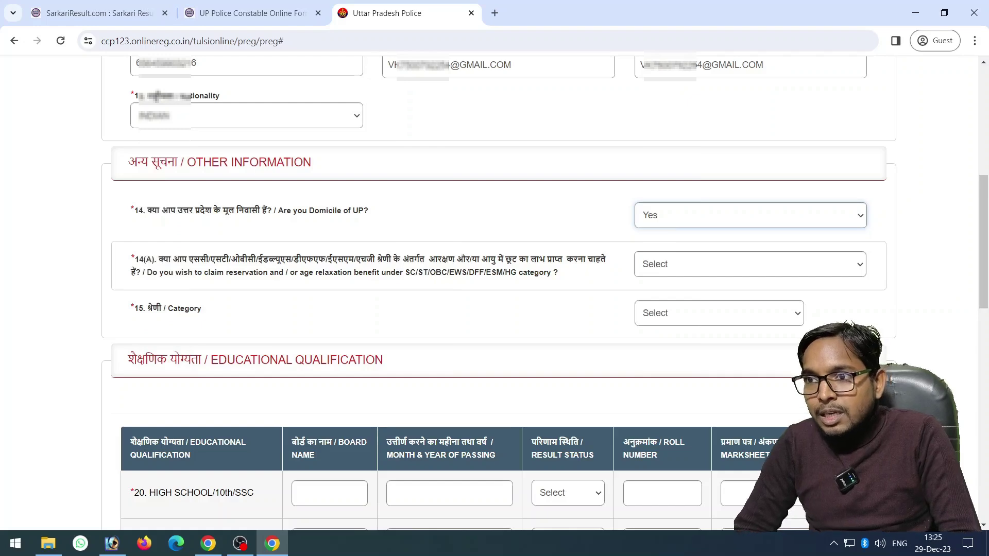
Claim the reservation benefit (Yes) and set the certificate authority to SUB DIVISIONAL MAGISTRATE
left_click(750, 265)
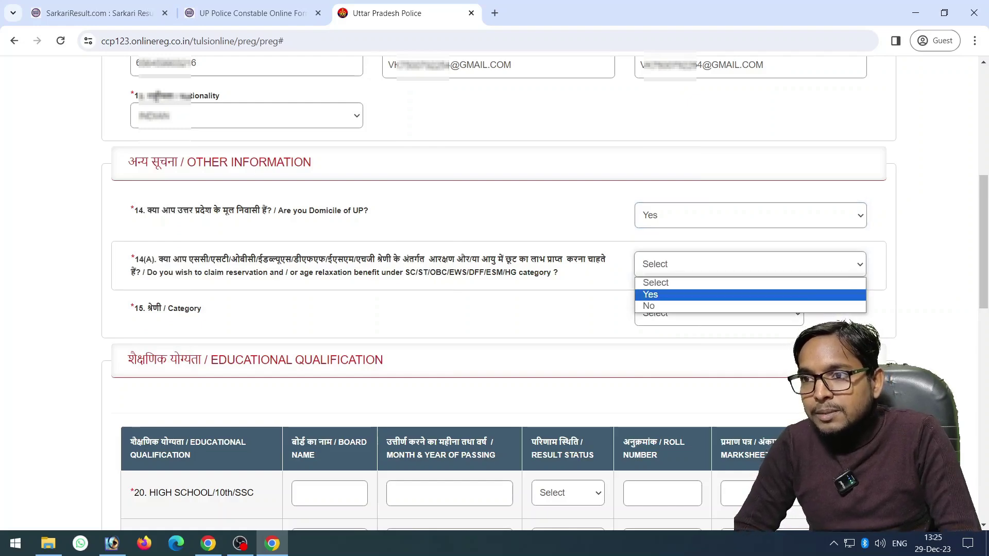
left_click(665, 294)
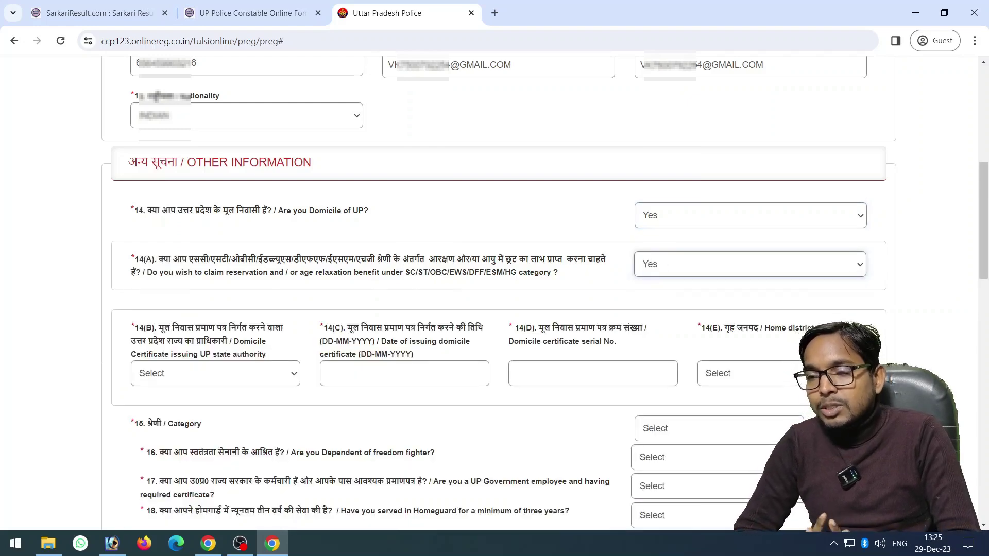
left_click(215, 374)
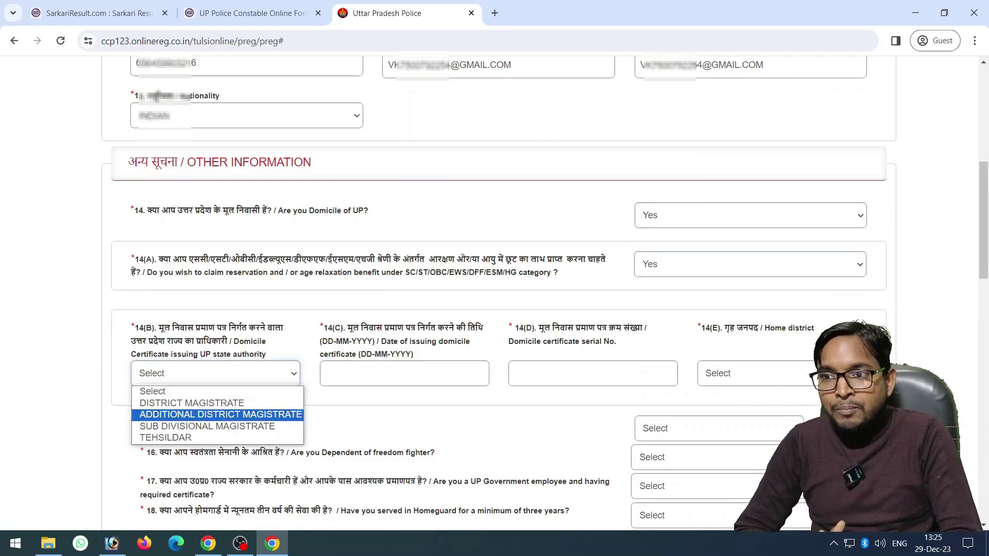
key("Return")
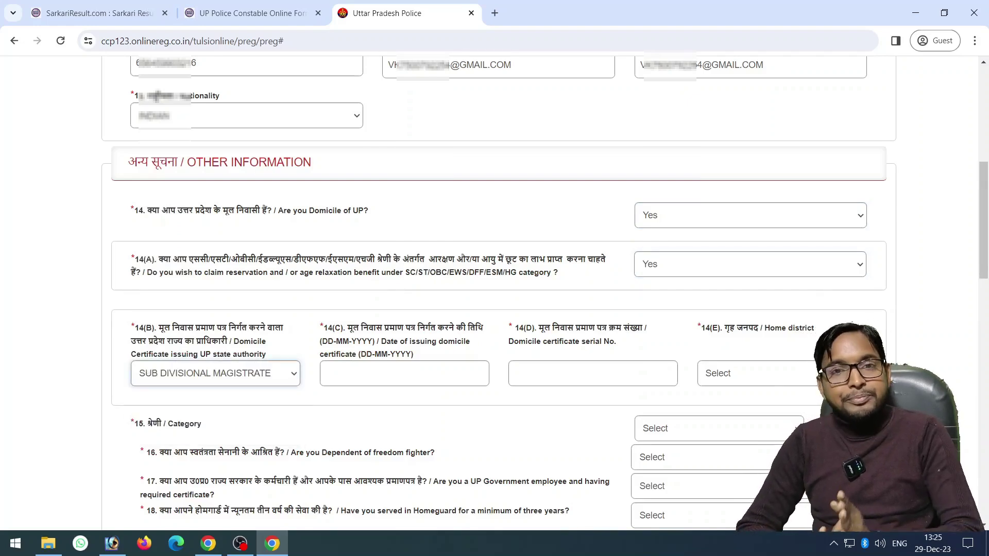
left_click(405, 373)
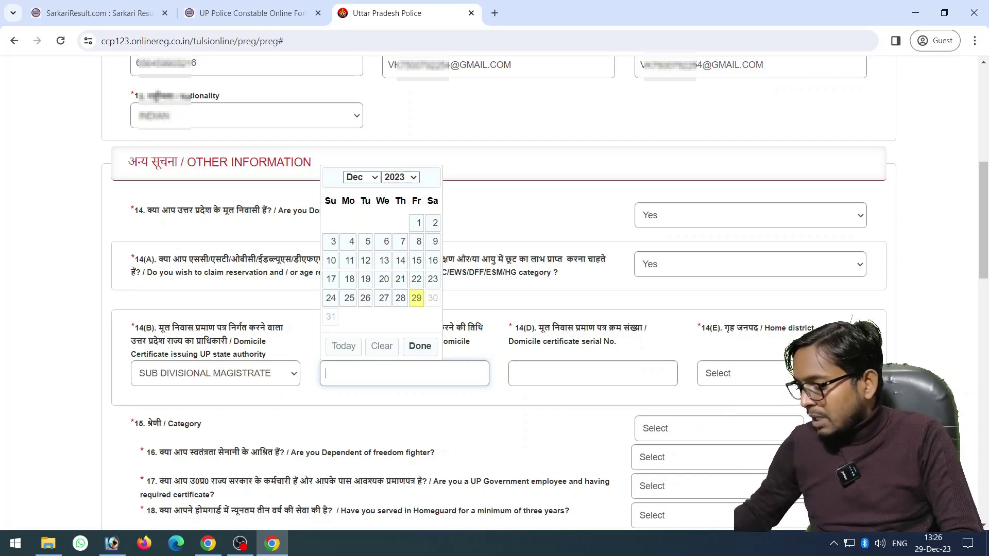
Set domicile certificate date 29-12-2023, enter its serial number, and choose home district Amroha
left_click(416, 297)
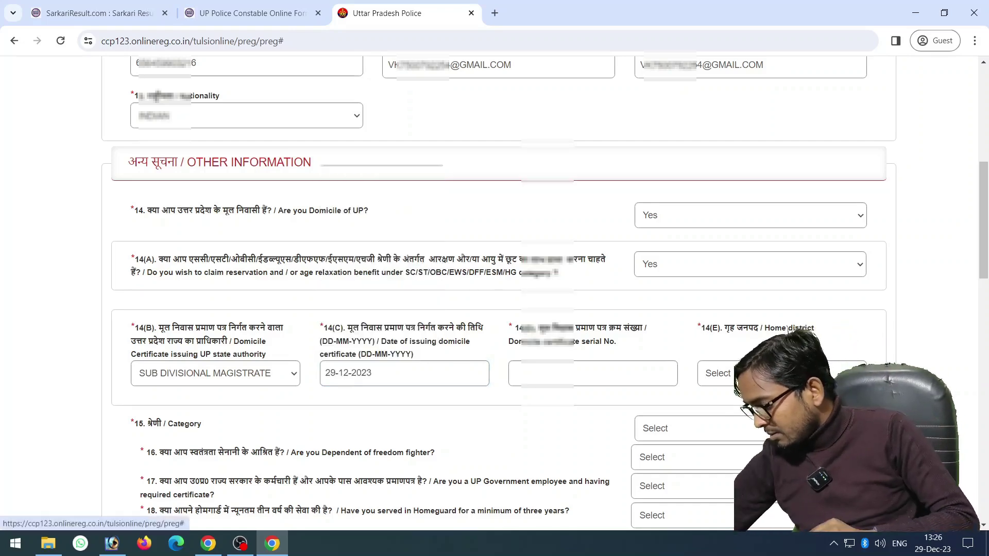
left_click(593, 373)
type("061234")
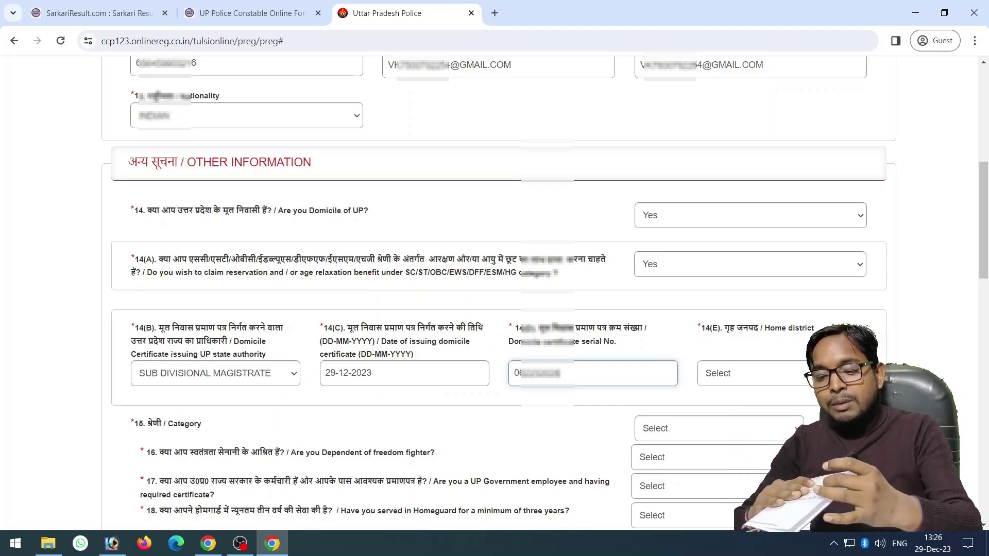
type("567")
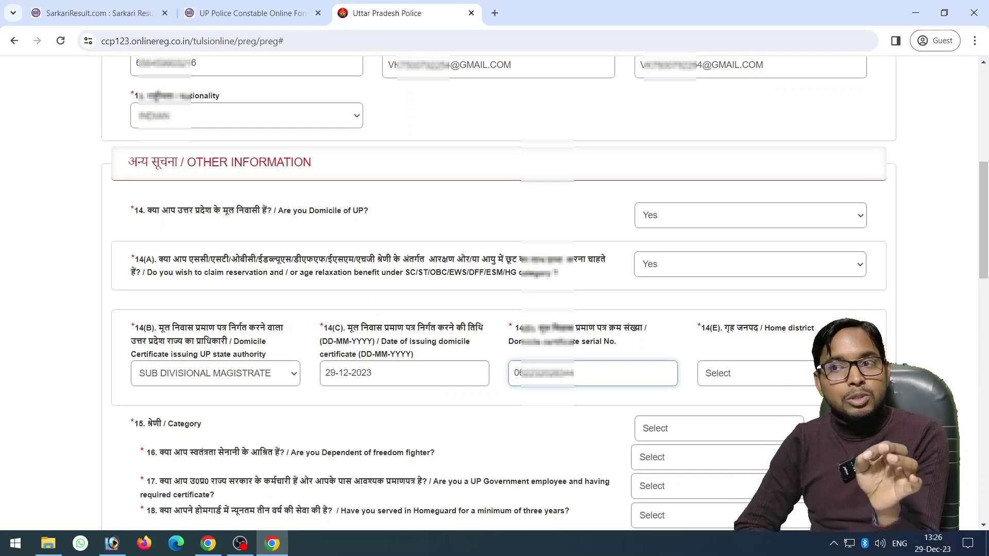
left_click(752, 373)
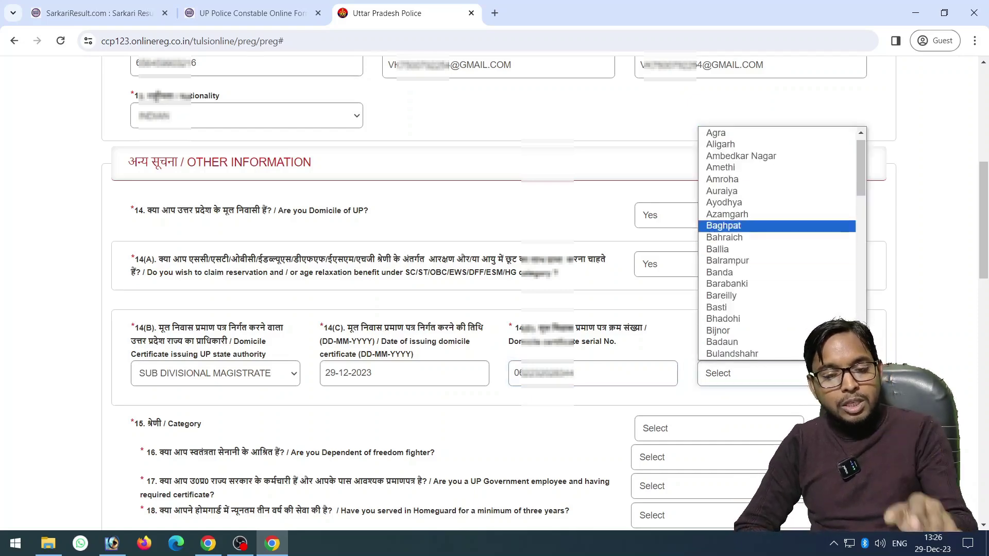
key("Return")
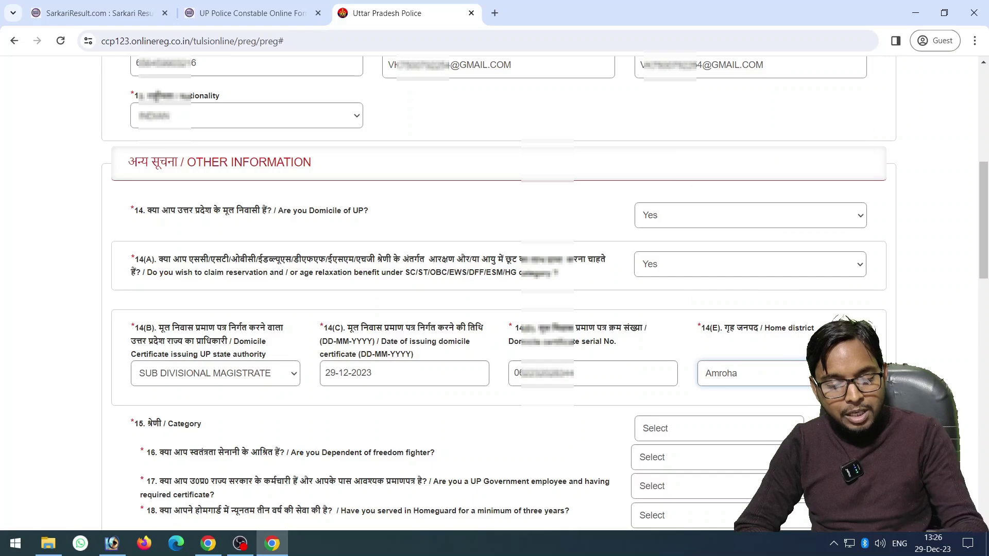
Select SC as the category
scroll(495, 294, "down", 5)
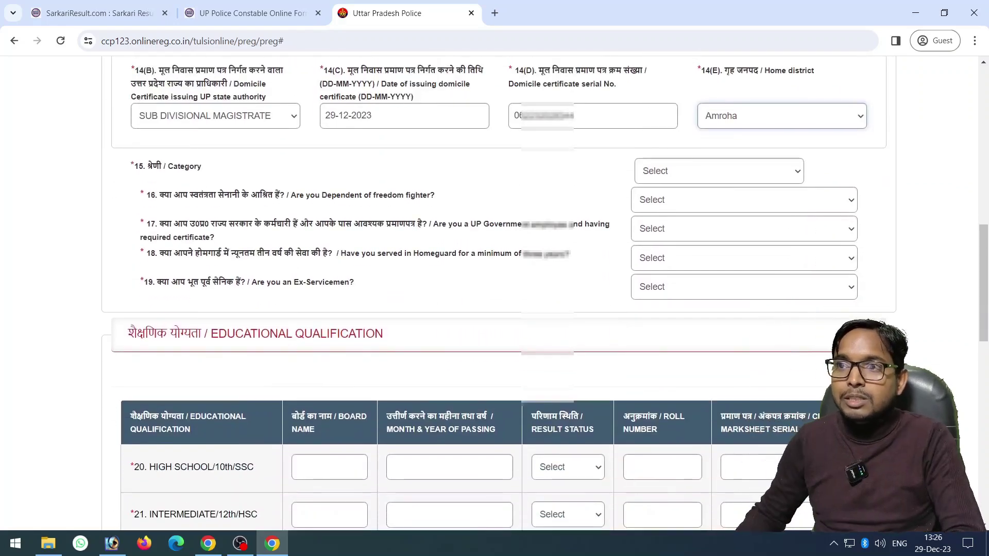
left_click(719, 171)
key("Down")
key("Down")
key("Return")
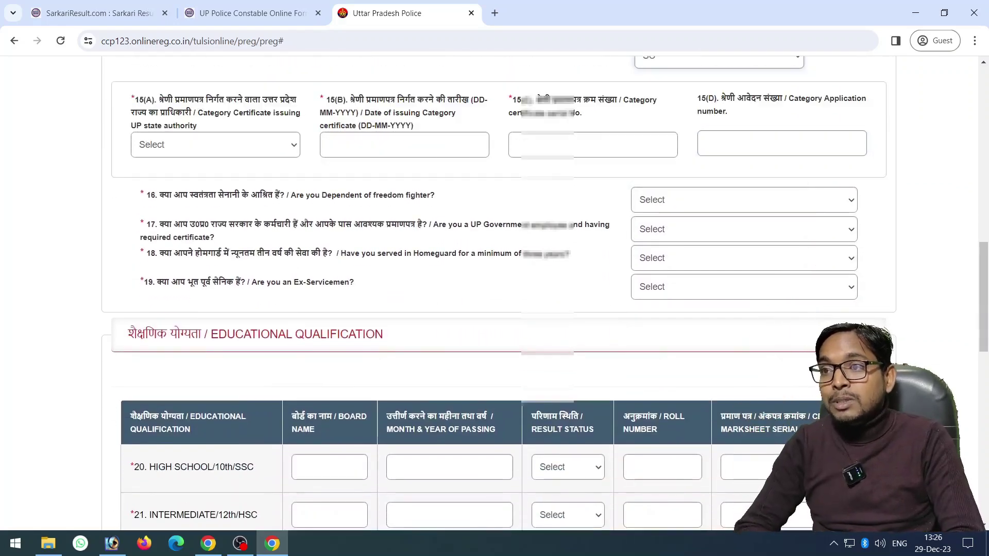
Set the category certificate authority to TEHSILDAR with issue date 29-12-2023
scroll(495, 293, "up", 3)
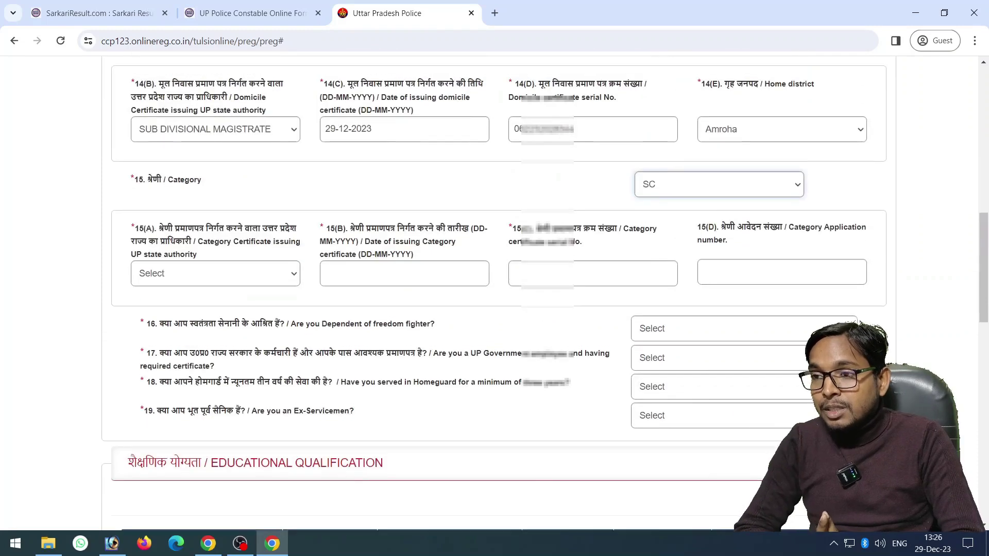
left_click(215, 273)
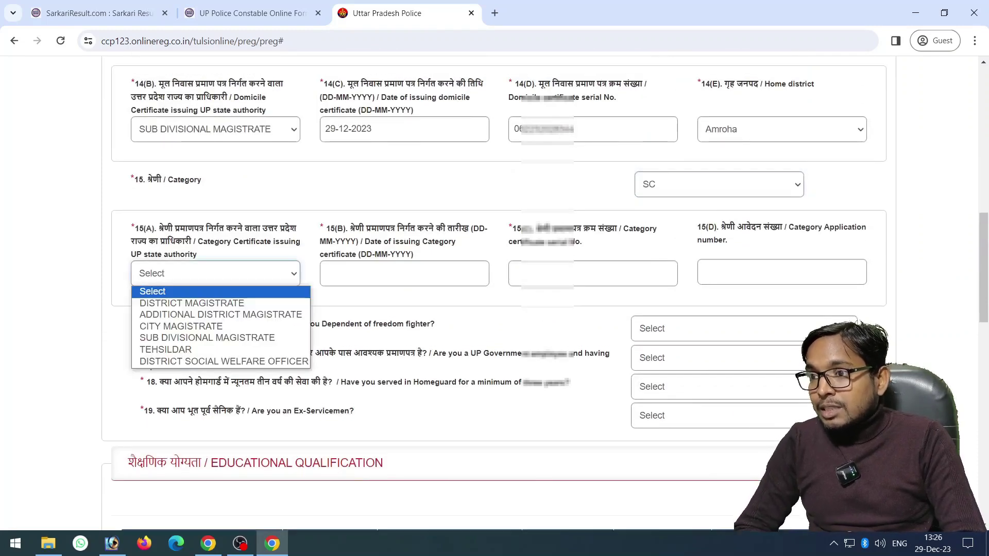
key("Down")
key("Down")
key("Down")
key("Down")
key("Down")
key("Return")
left_click(404, 274)
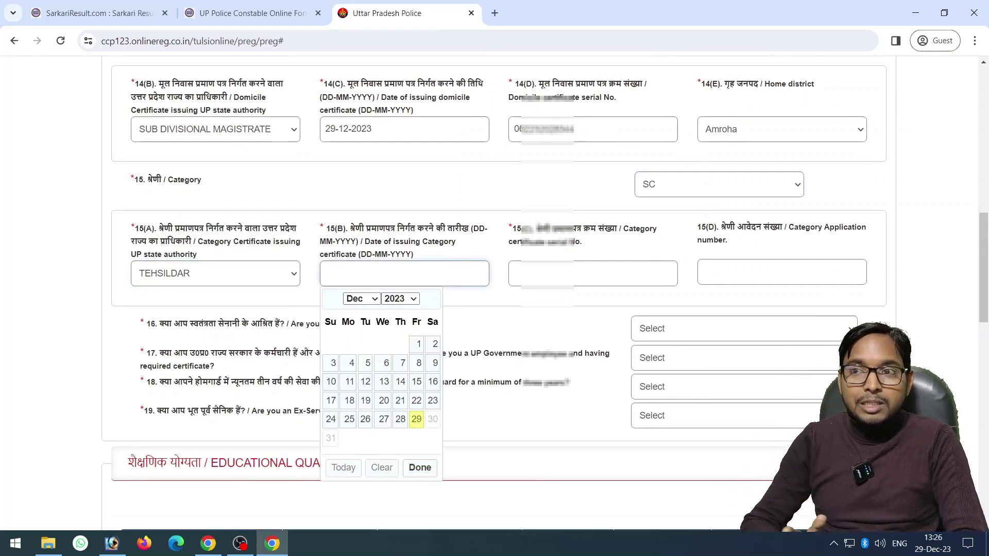
left_click(416, 419)
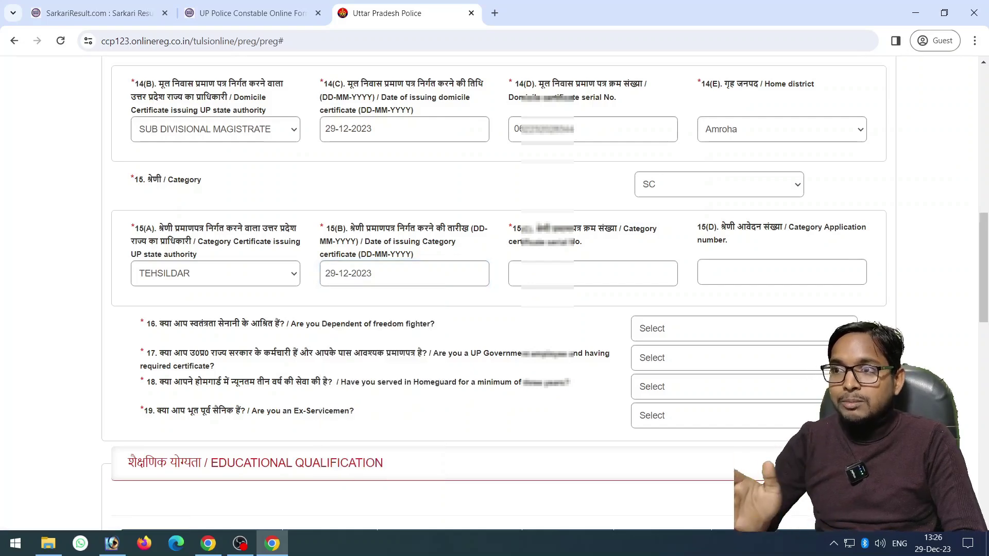
Enter the category certificate number and the category application number
left_click(592, 274)
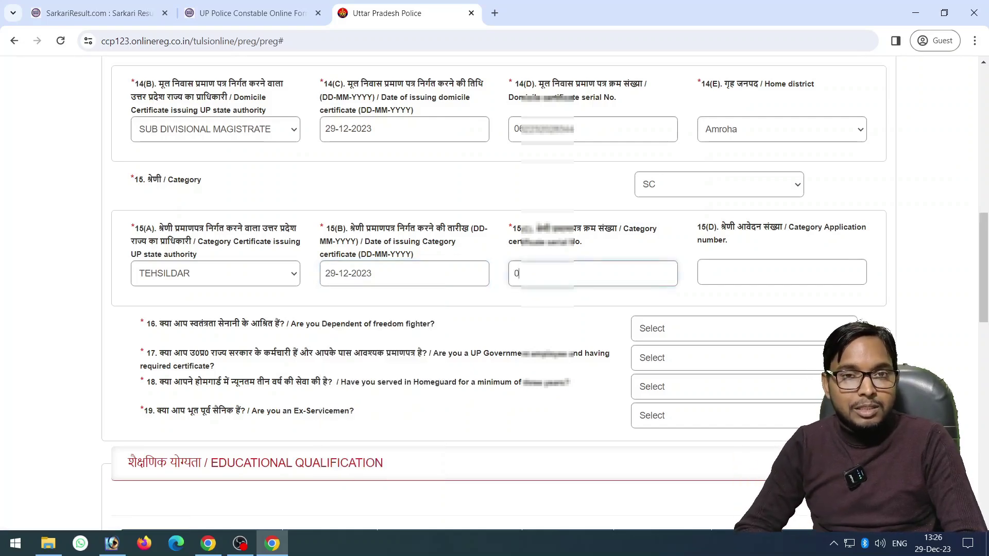
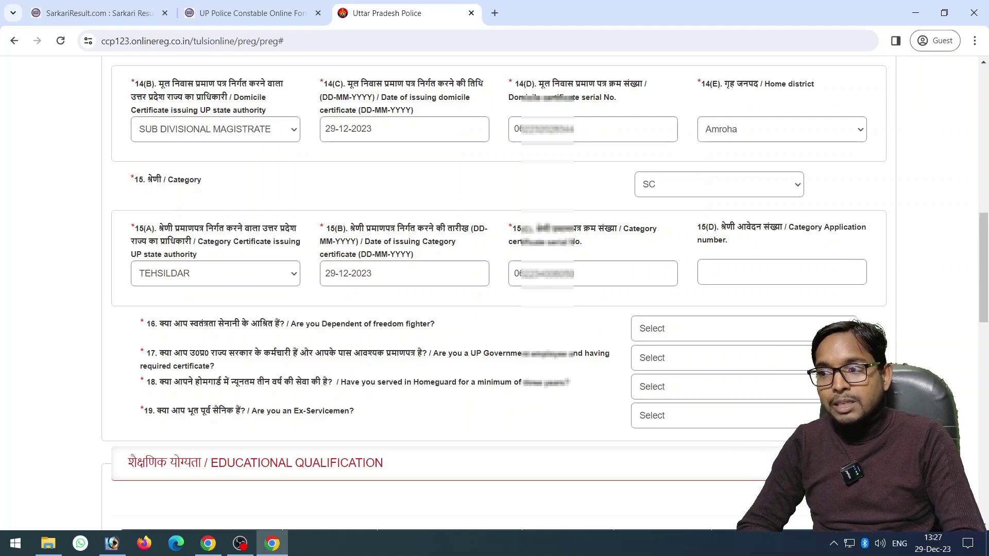
left_click(781, 272)
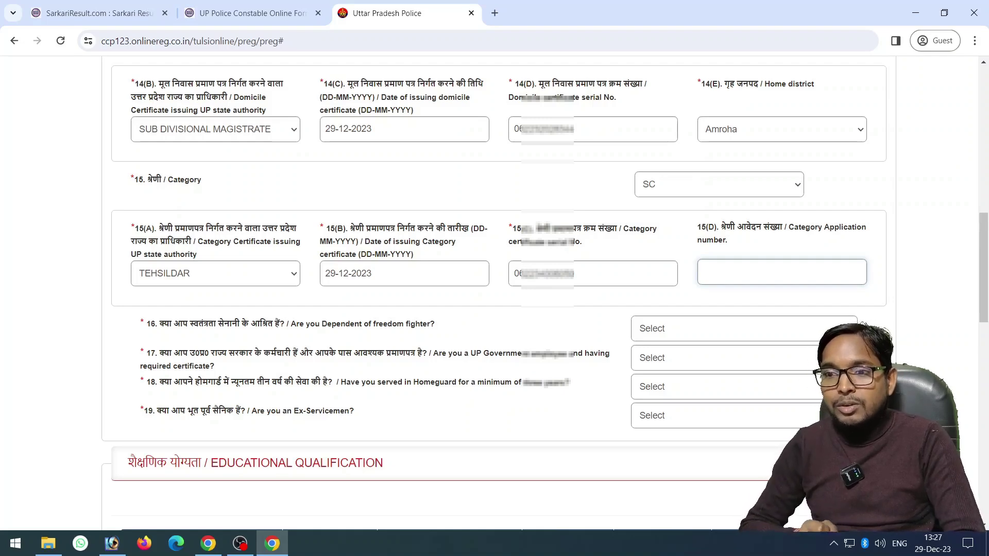
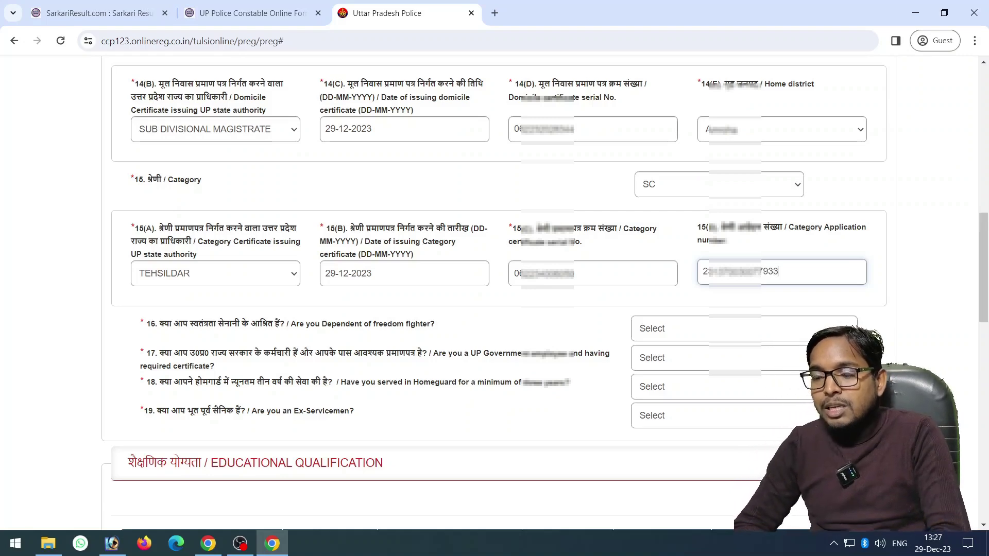
Set questions 16–19 (freedom fighter, UP Govt employee, Homeguard, Ex-Servicemen) all to No
left_click(741, 329)
left_click(665, 369)
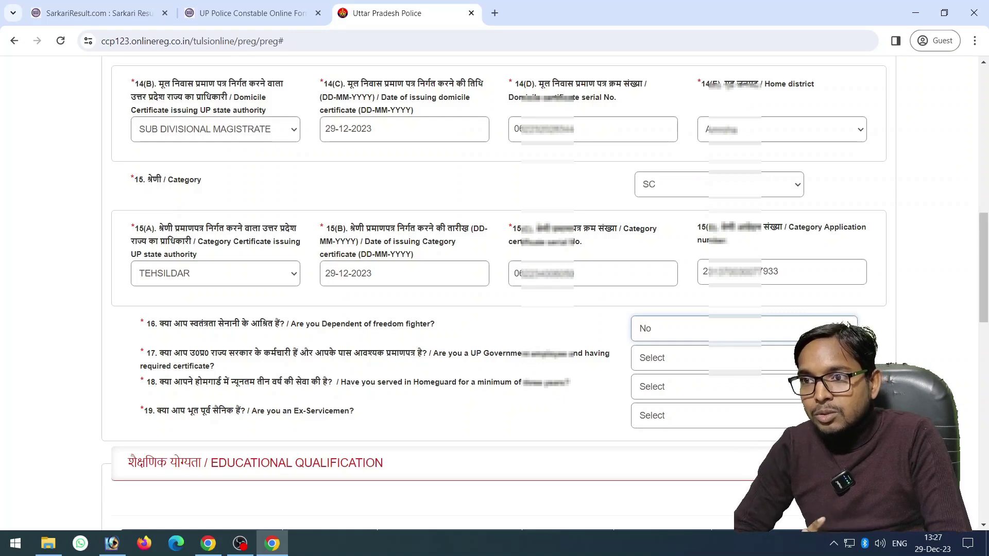
left_click(670, 357)
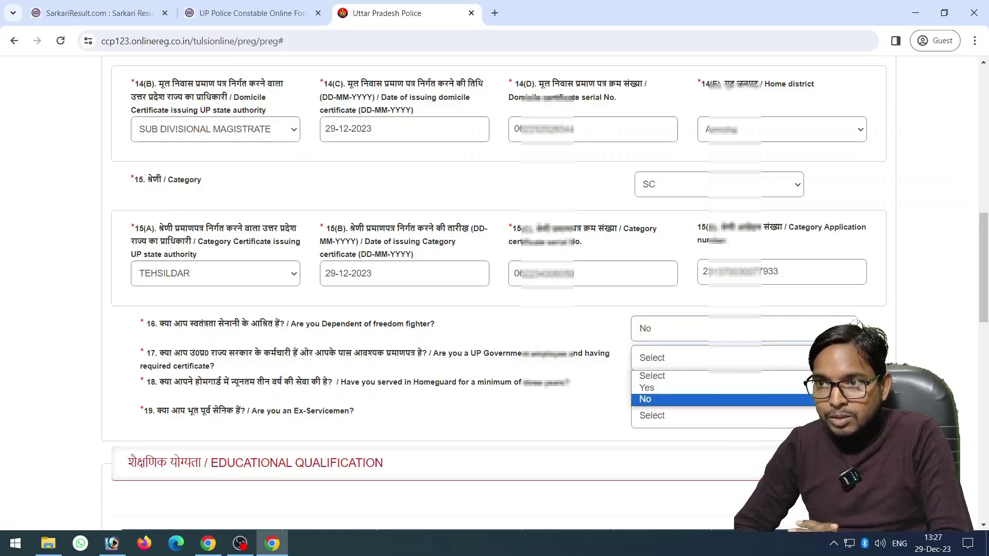
left_click(665, 398)
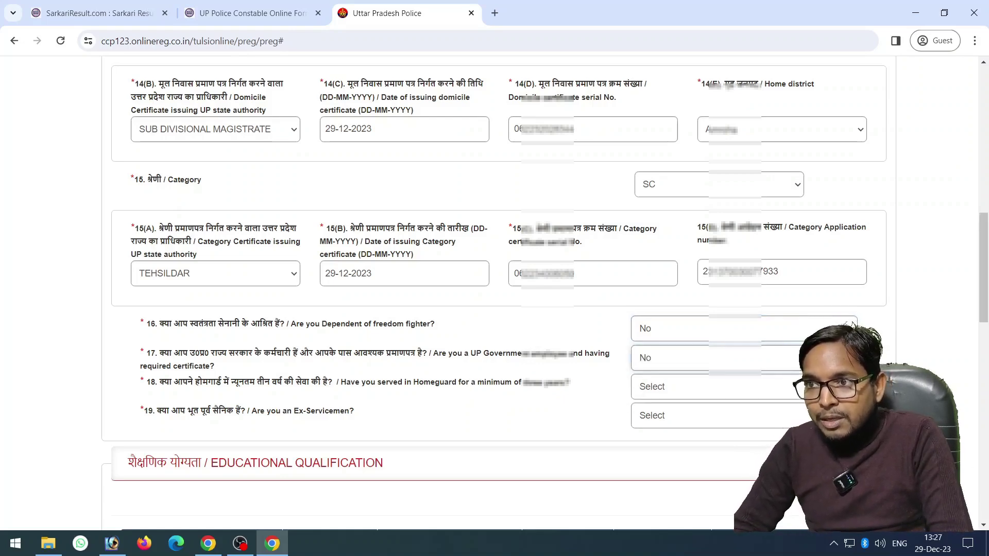
left_click(670, 387)
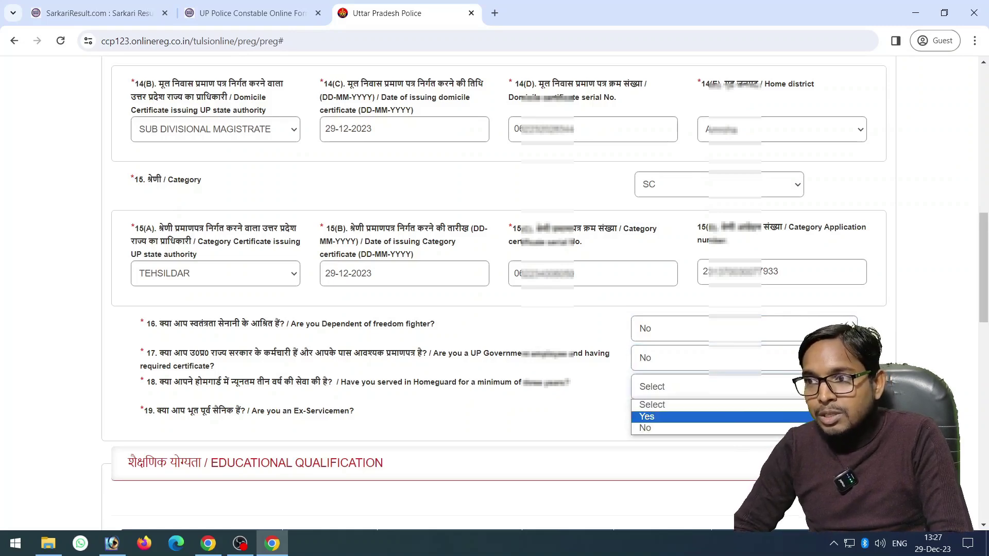
left_click(664, 426)
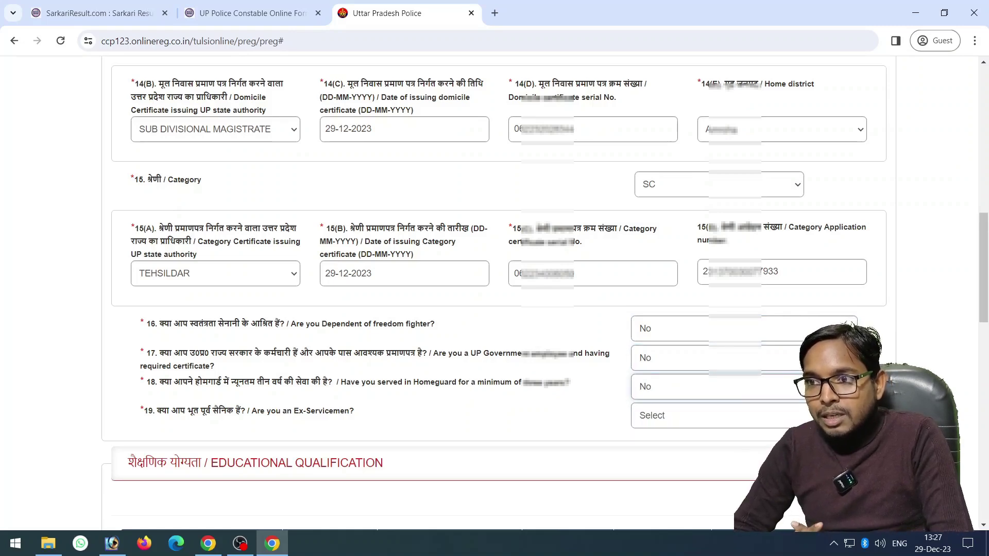
left_click(670, 415)
left_click(664, 455)
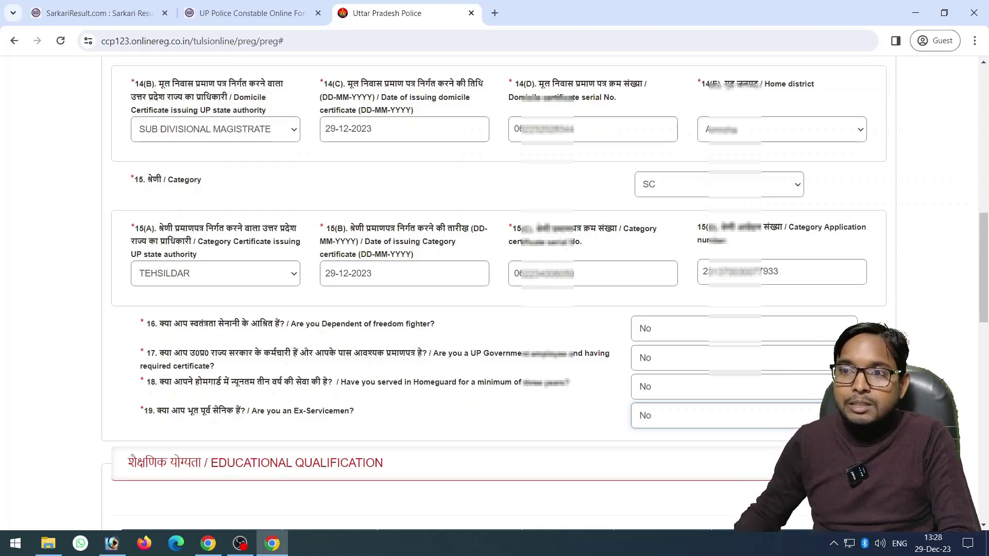
Enter 'UP BOARD ALLAHABAD' as the High School board name, fixing a typo
scroll(494, 289, "up", 10)
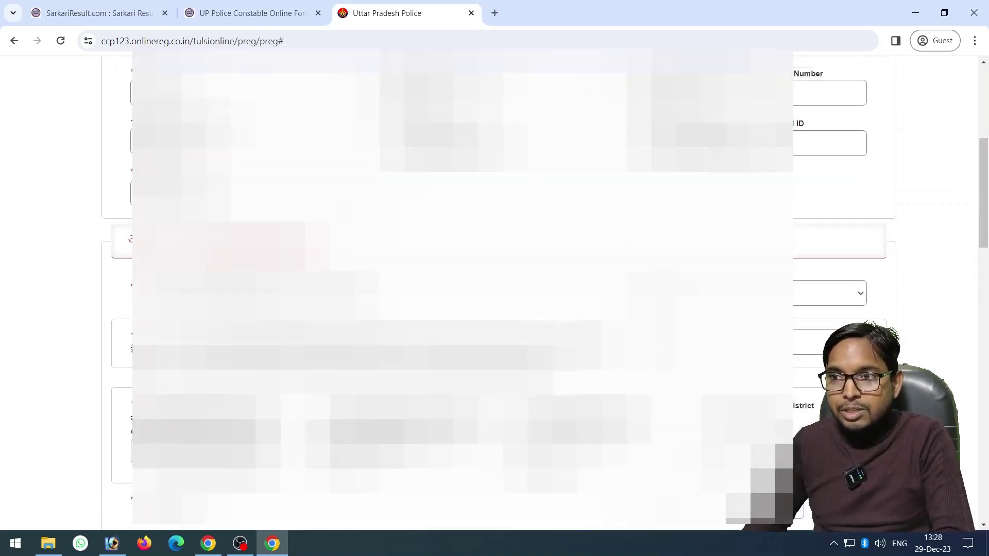
scroll(494, 288, "down", 4)
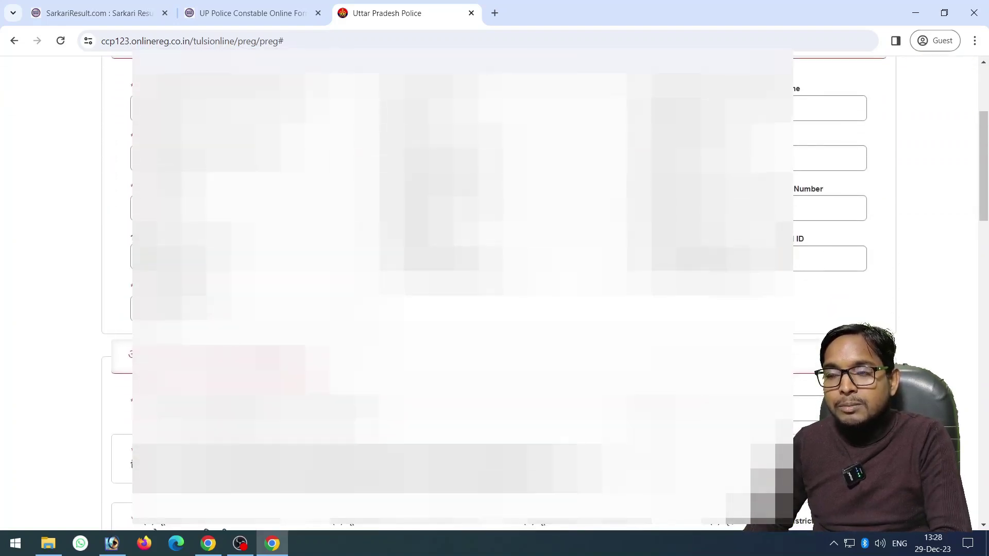
scroll(494, 289, "down", 10)
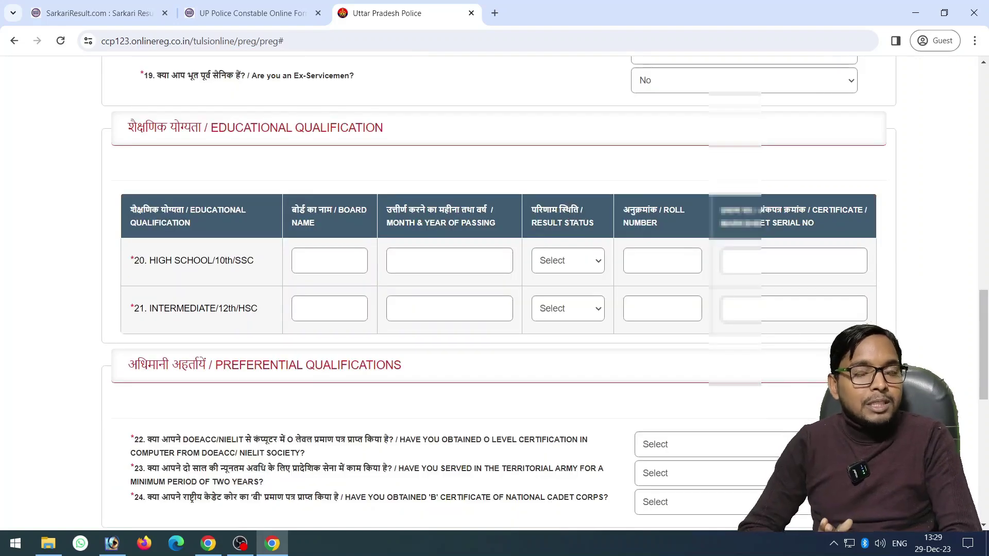
left_click(330, 260)
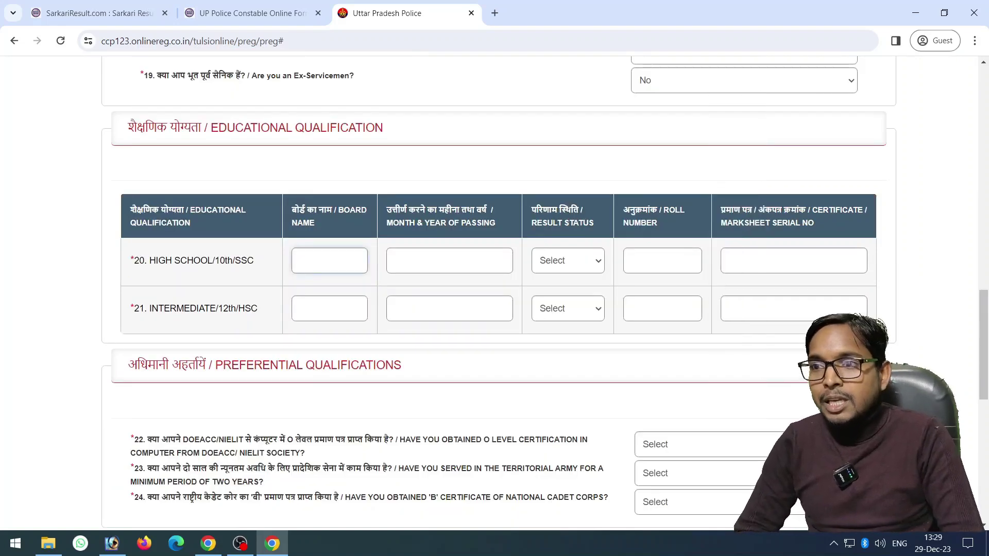
type("UP B")
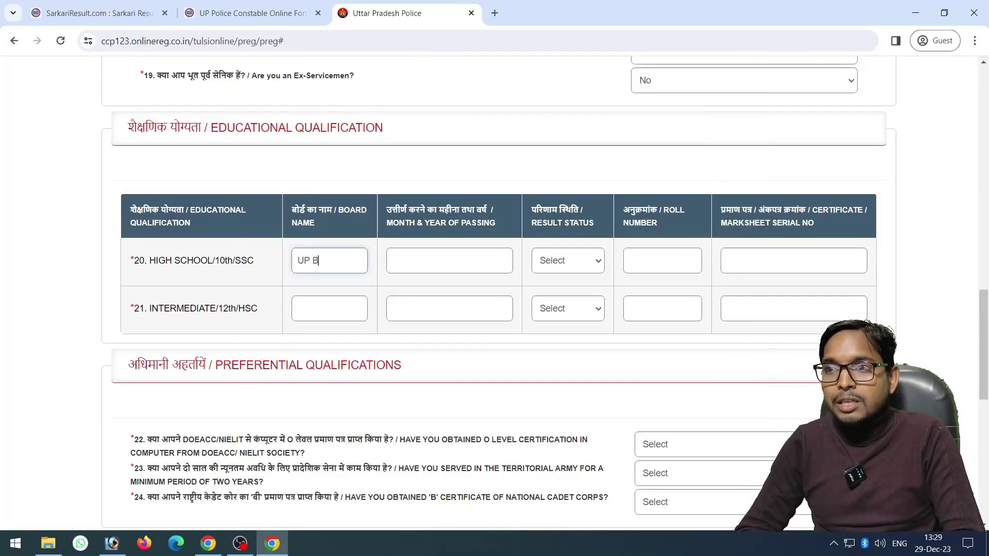
type("OAD ALL")
key("BackSpace")
key("BackSpace")
key("BackSpace")
key("BackSpace")
key("BackSpace")
type("RD AL")
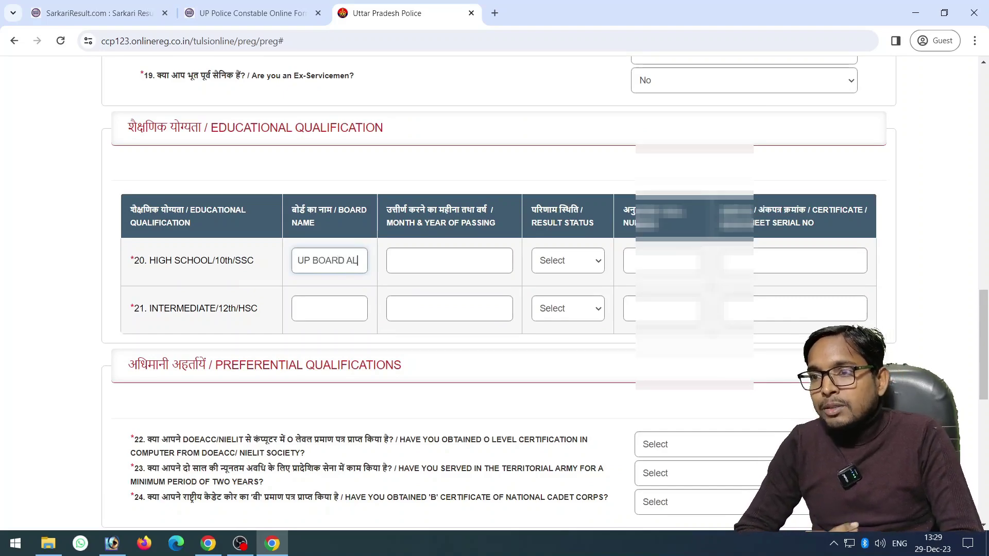
type("LAHABAD")
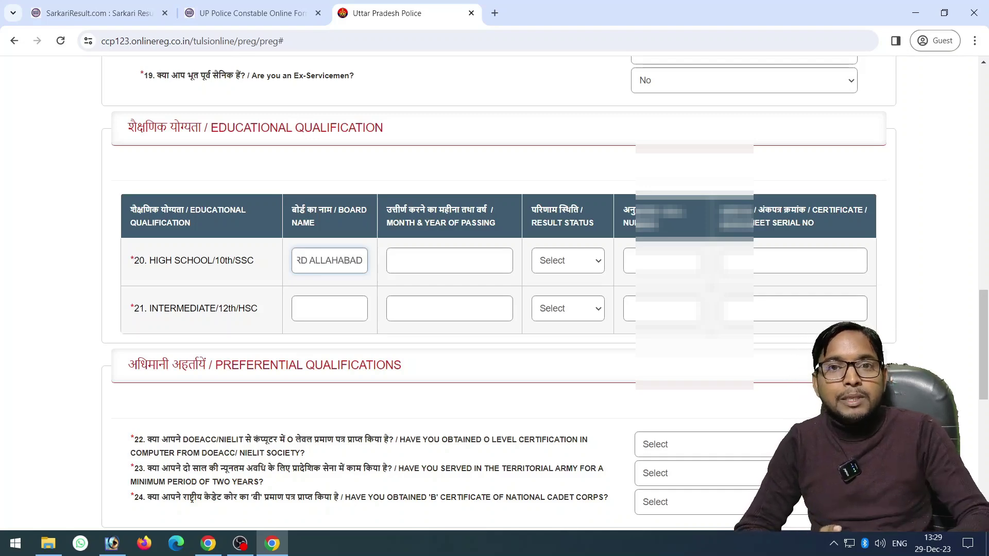
left_click(449, 260)
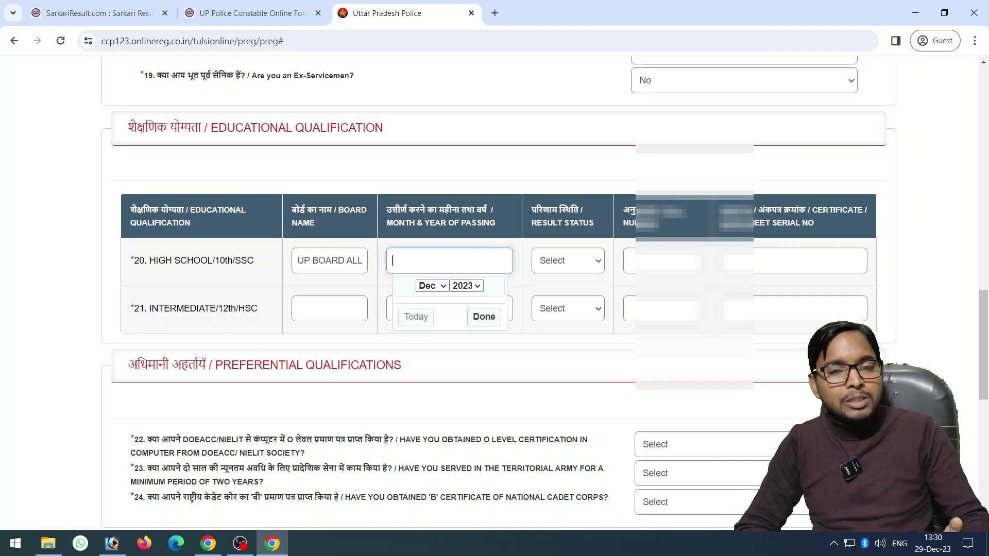
left_click(466, 285)
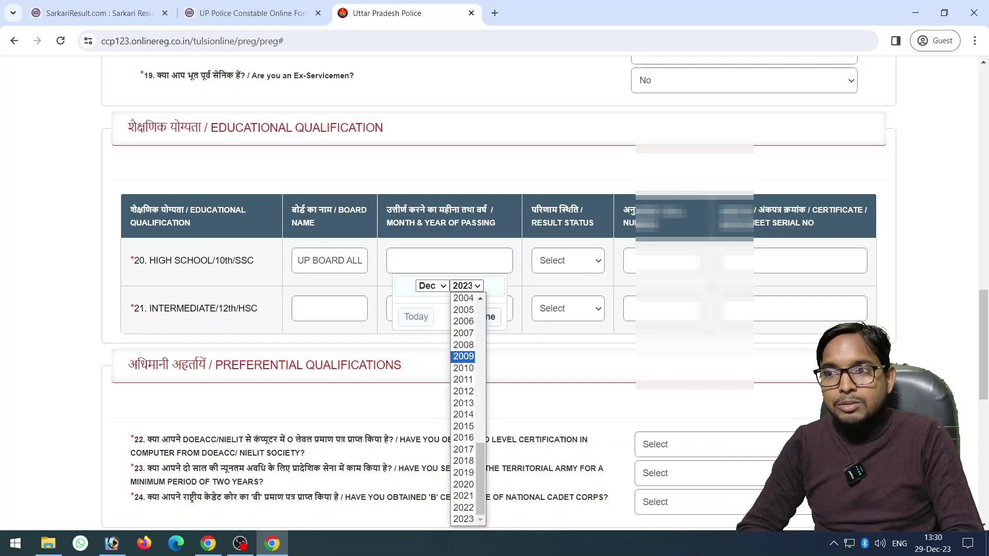
left_click(463, 414)
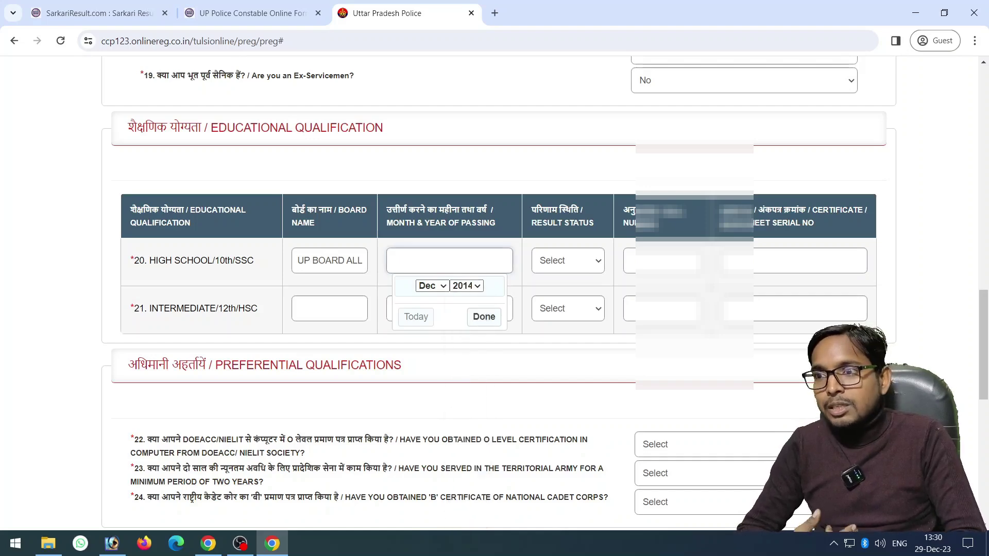
left_click(432, 286)
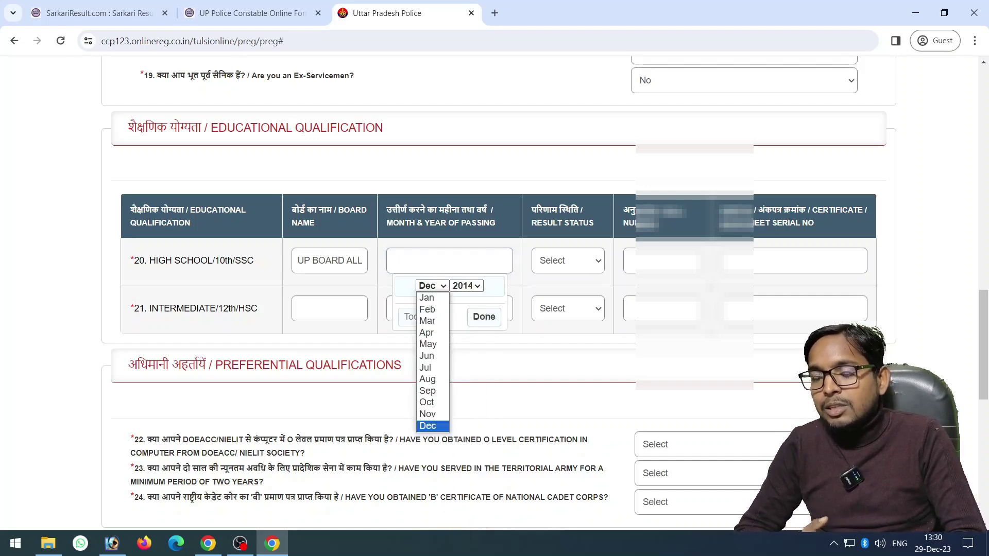
left_click(427, 344)
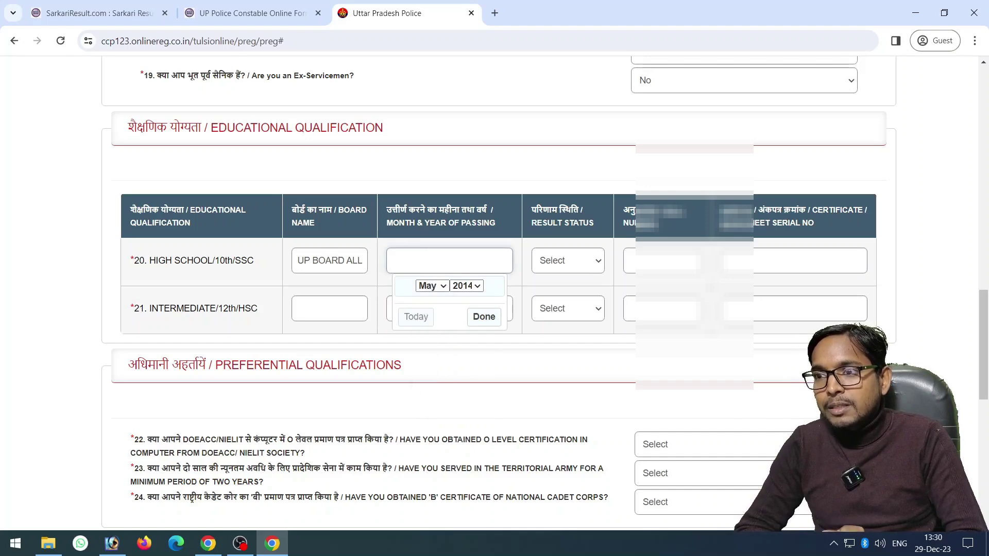
left_click(484, 316)
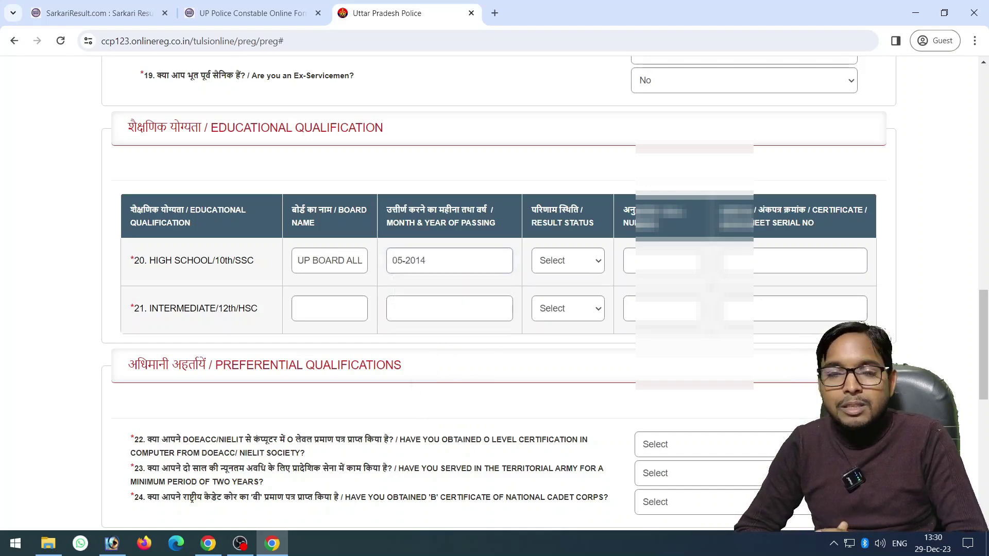
Set the High School result to PASS and enter the roll and certificate serial numbers
left_click(568, 260)
left_click(551, 286)
key("Tab")
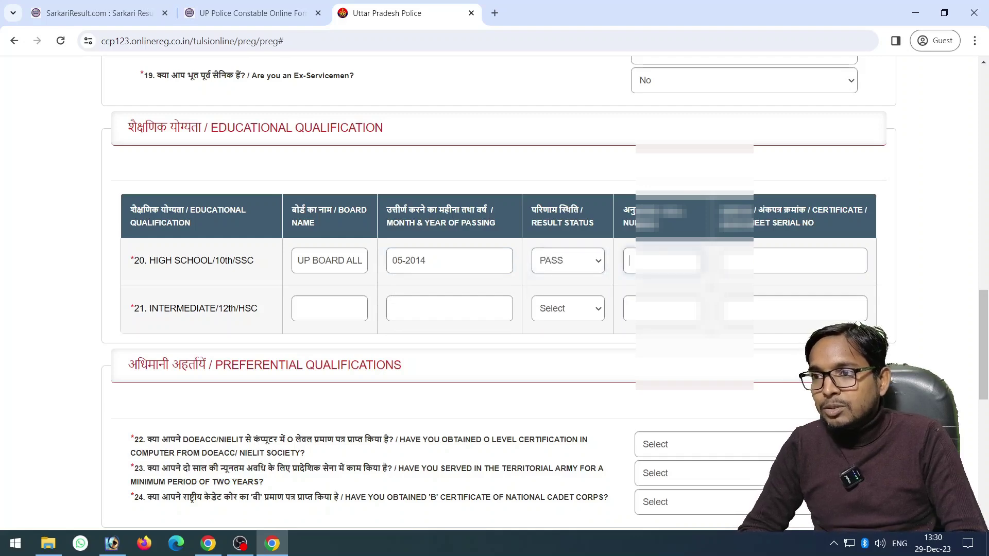
type("08")
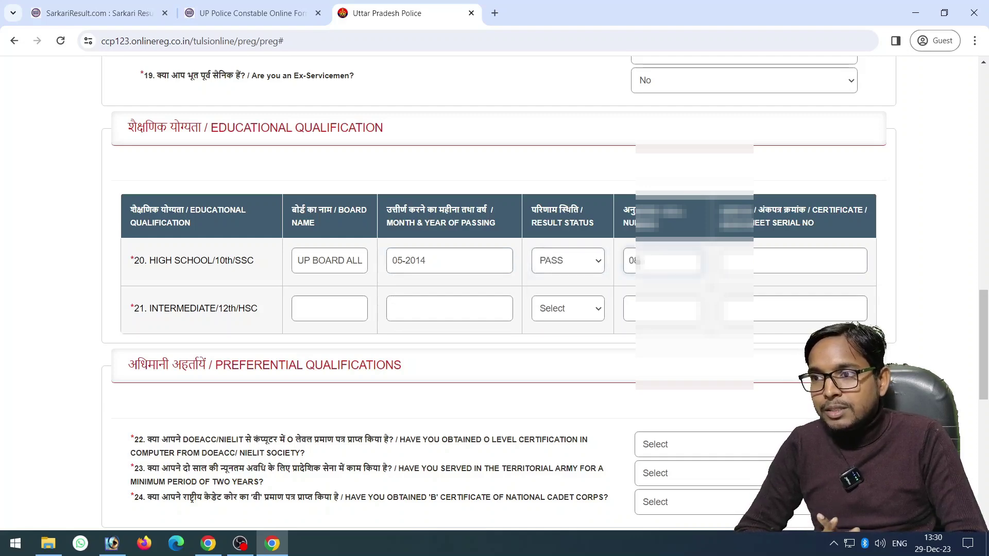
type("12")
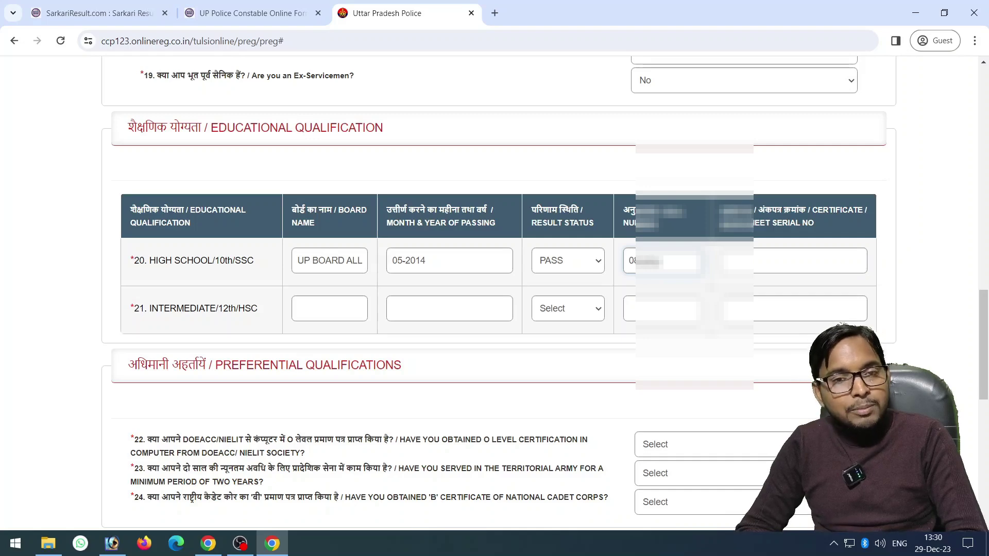
key("Tab")
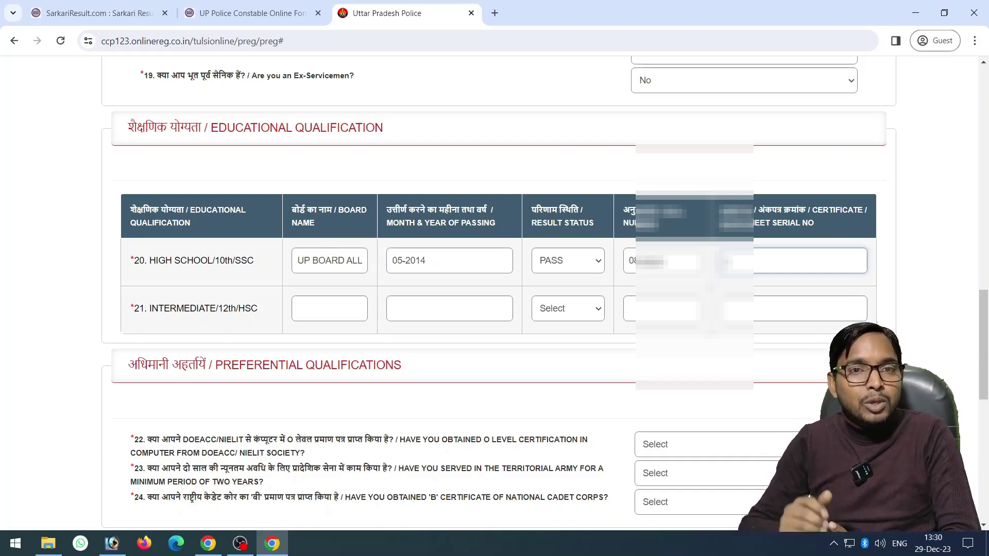
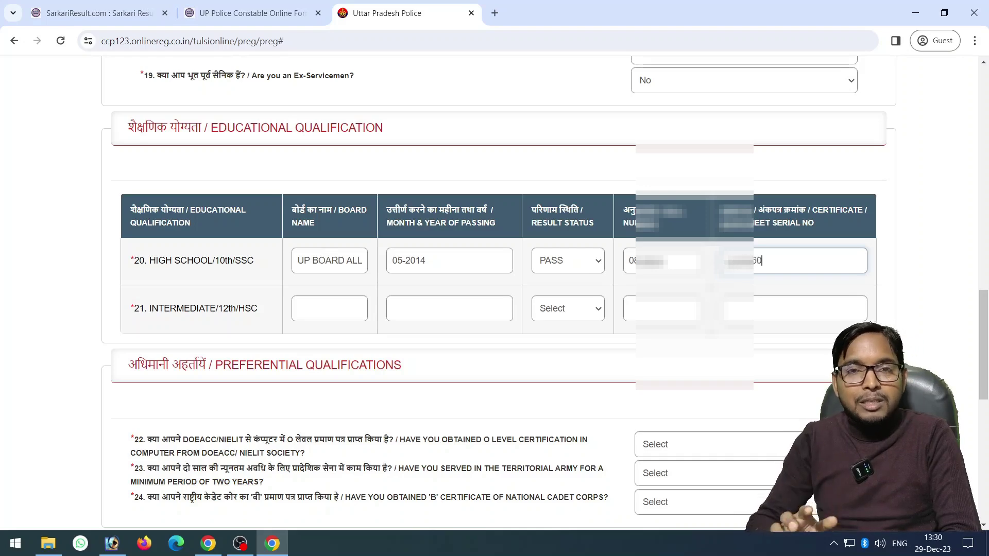
left_click(309, 308)
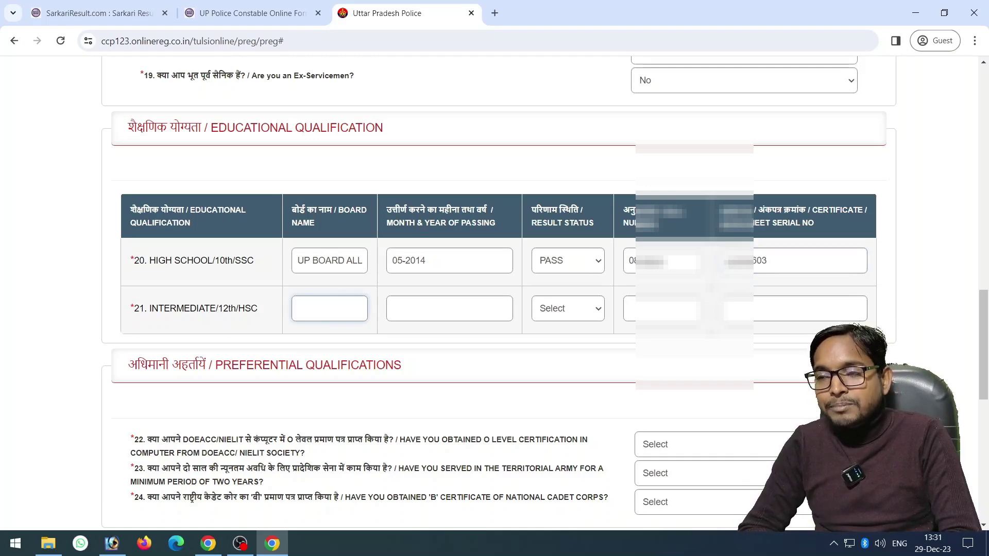
Enter board UP BOARD ALLAHABAD and passing date 05-2016 for the Intermediate row
type("UP")
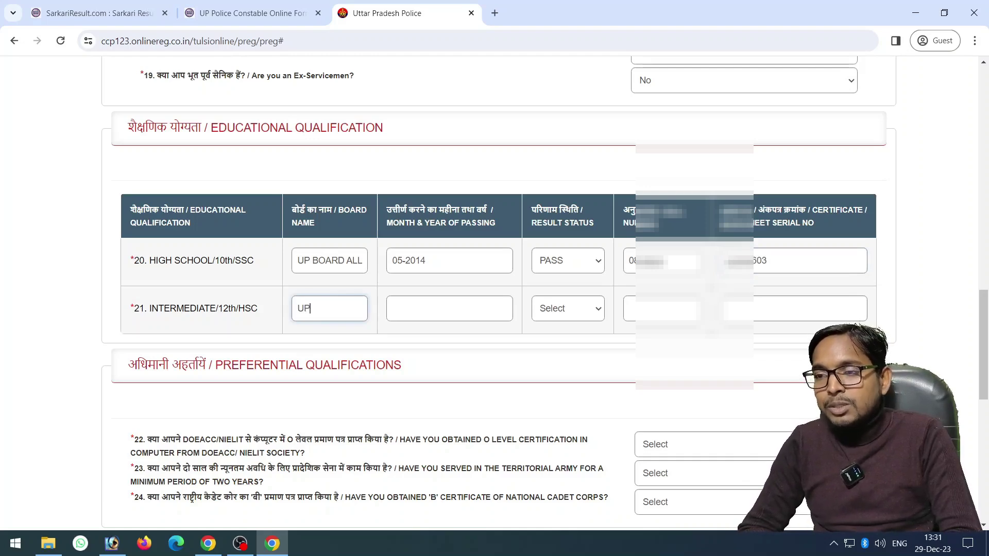
type(" BOAR")
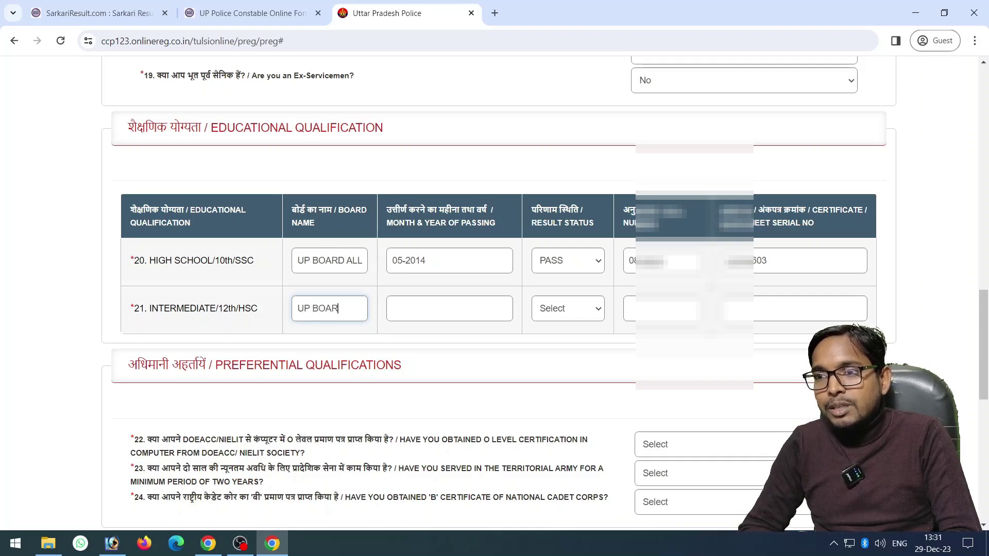
type("D ALLA")
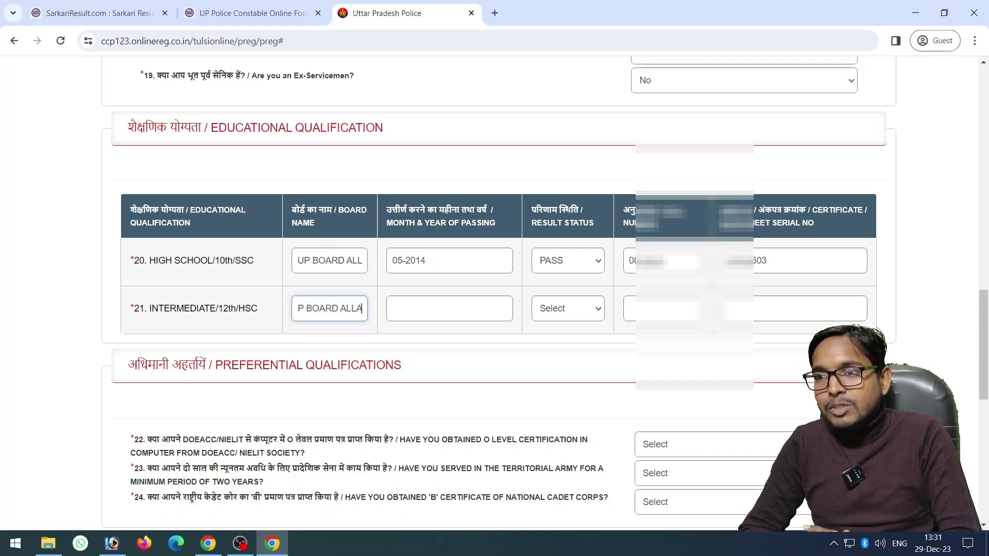
type("HABAD")
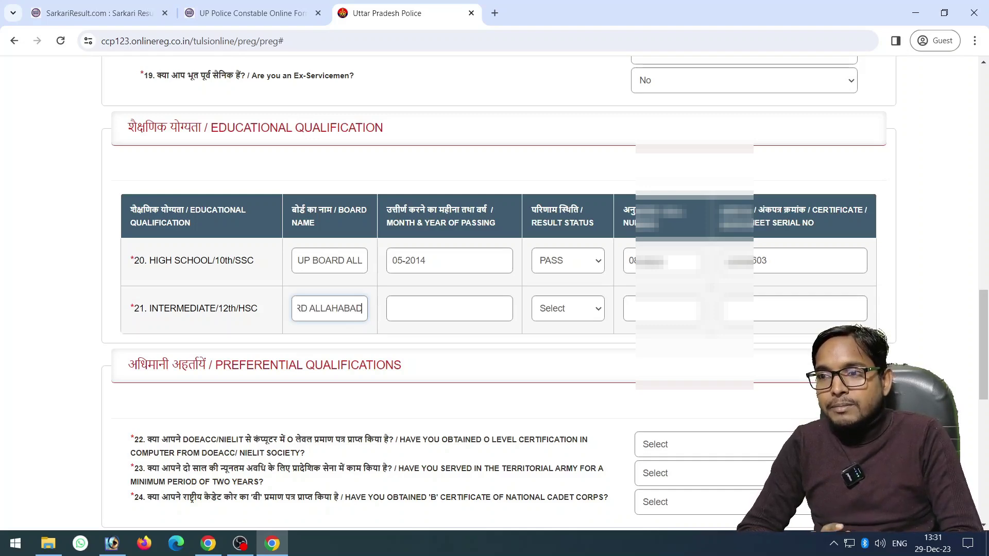
left_click(449, 308)
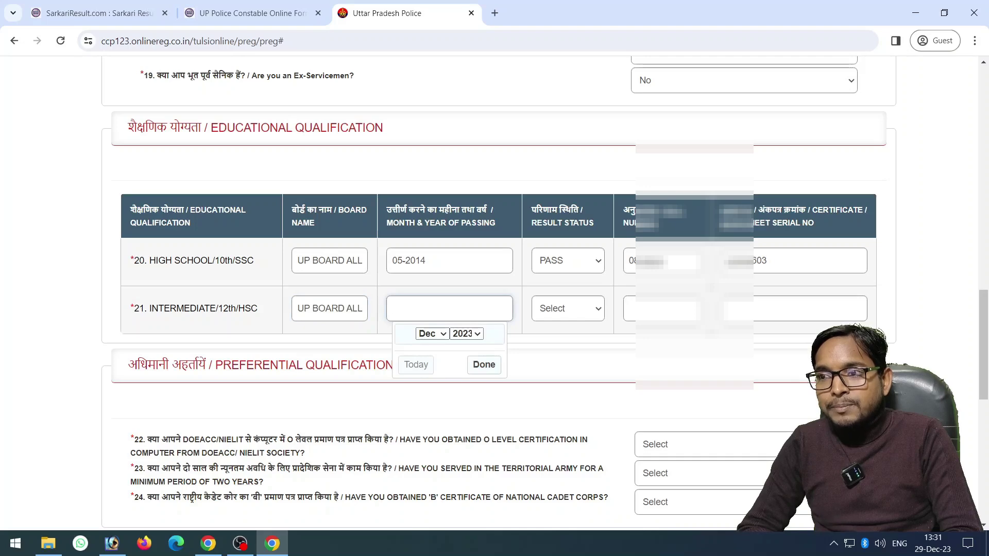
left_click(466, 333)
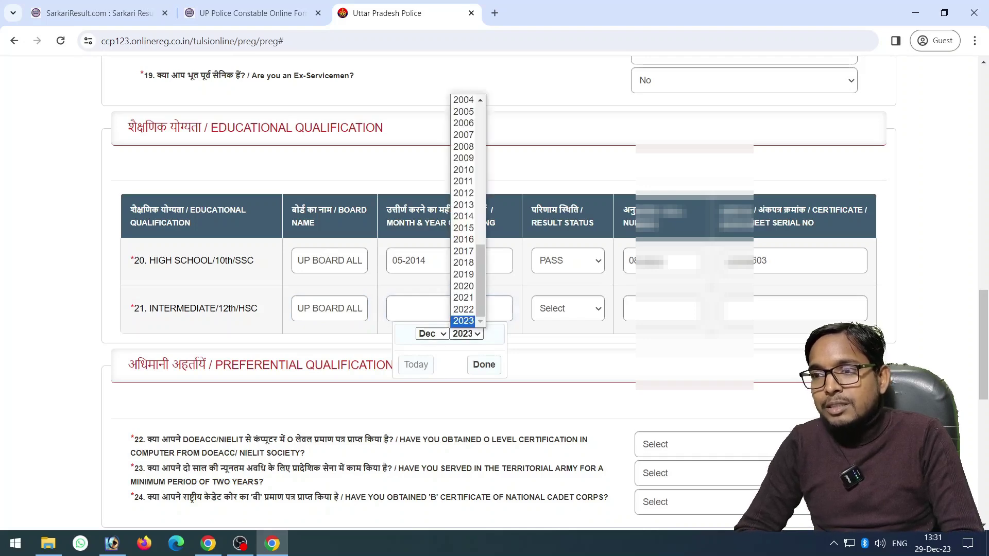
key("Up")
key("Up")
key("Up")
key("Up")
key("Up")
key("Up")
key("Up")
key("Return")
key("alt+Down")
key("Escape")
key("shift+Tab")
key("alt+Down")
key("Home")
key("Down")
key("Down")
key("Down")
key("Down")
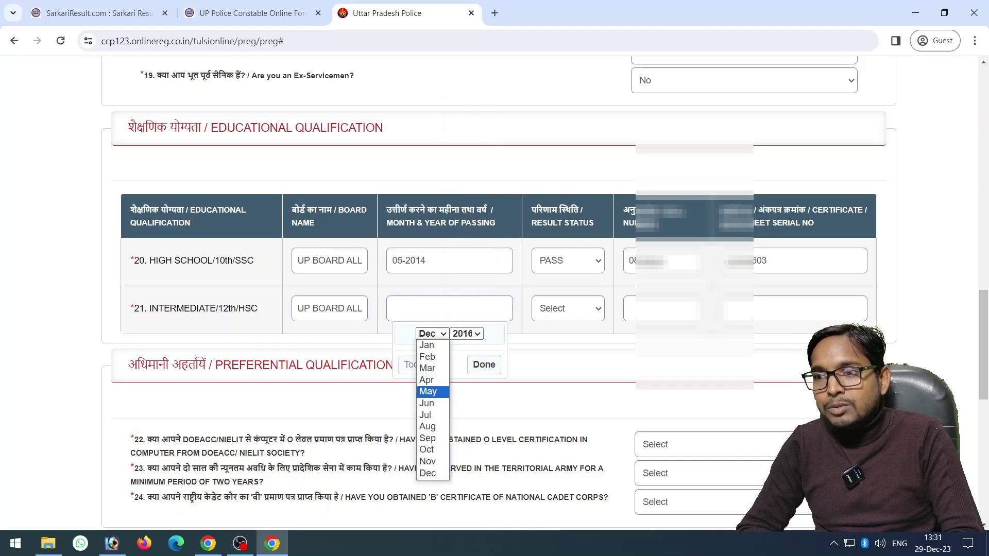
key("Return")
Set Intermediate result to PASS, roll number 06 and certificate serial 00000057
key("Return")
key("Tab")
key("alt+Down")
key("Down")
key("Return")
key("Tab")
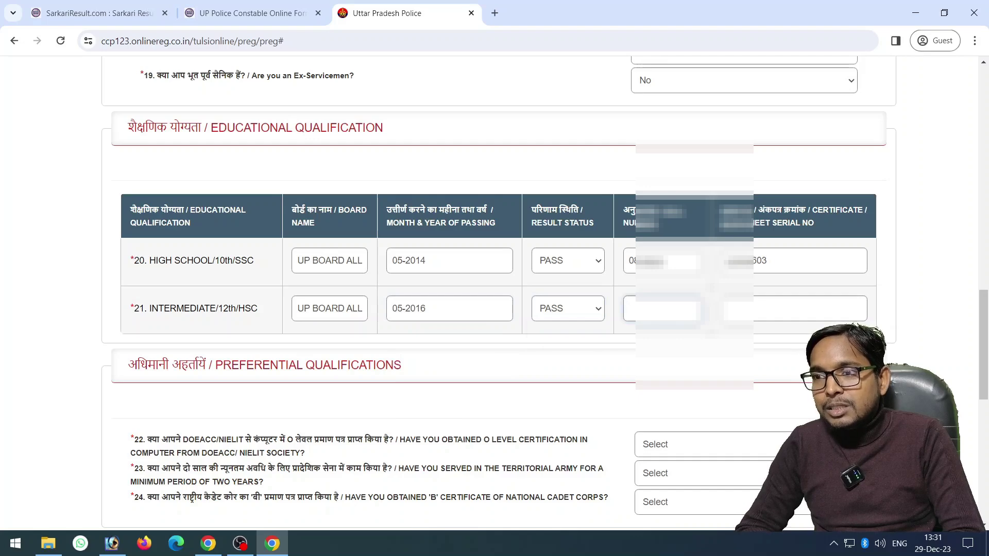
type("06")
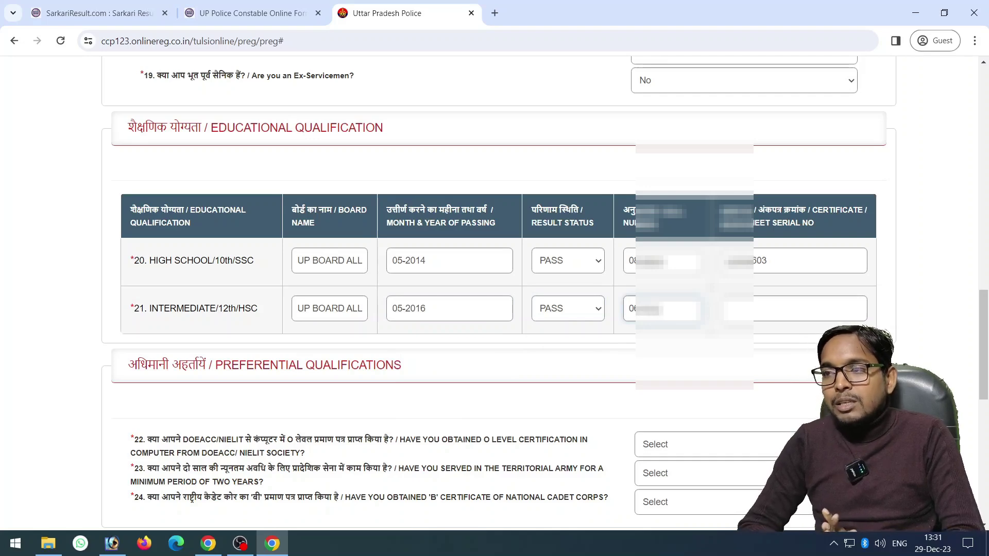
left_click(729, 309)
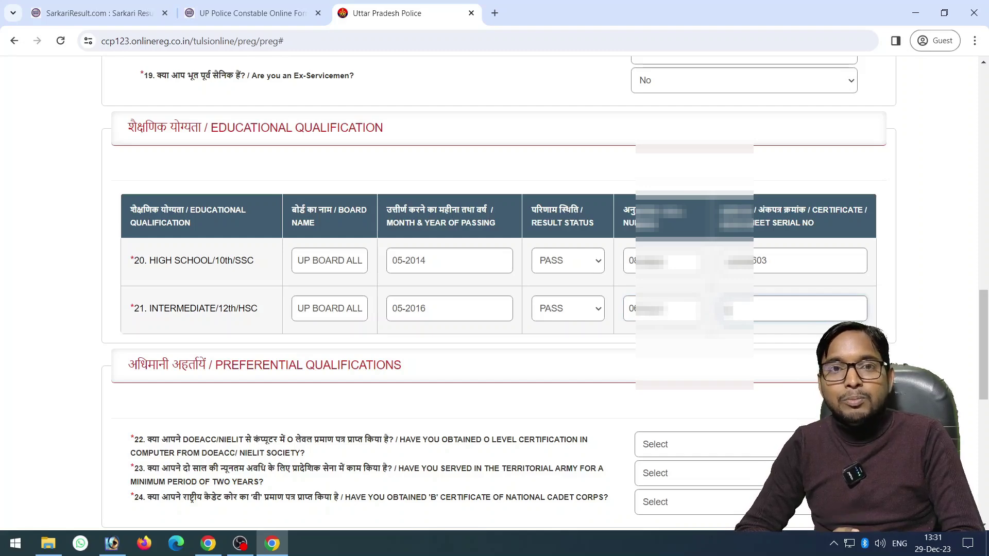
type("00000057")
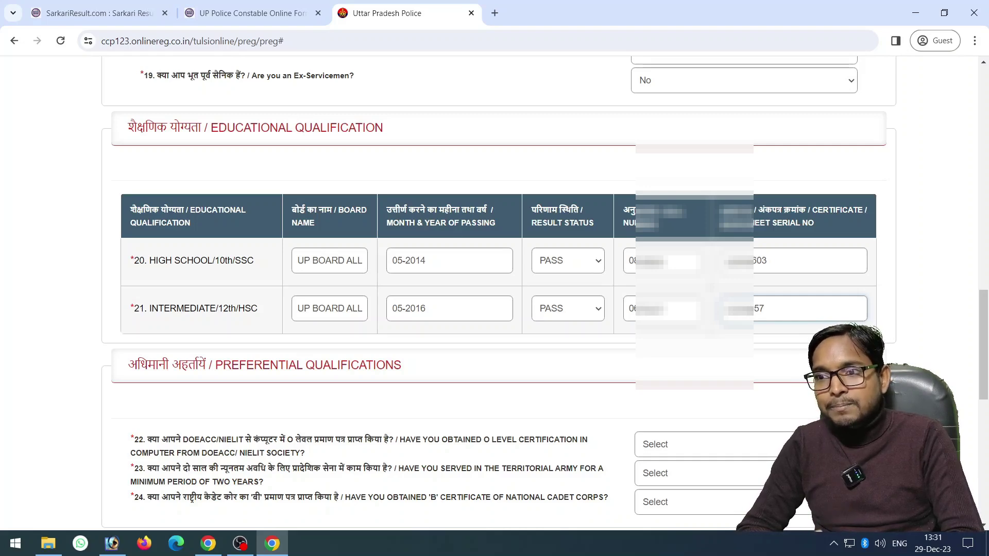
Answer No to questions 22, 23 and 24 (O Level, Territorial Army, NCC 'B')
scroll(495, 293, "down", 5)
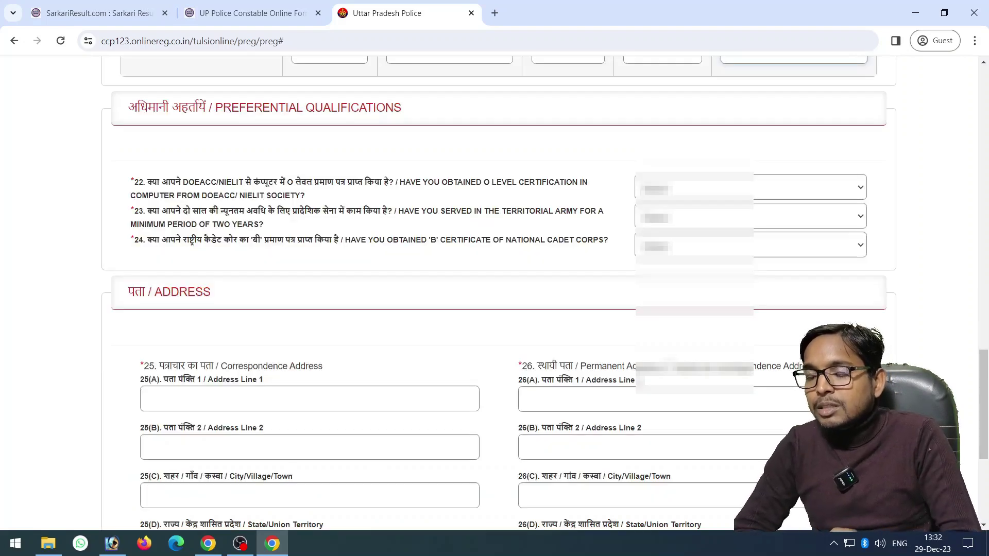
left_click(751, 187)
left_click(751, 229)
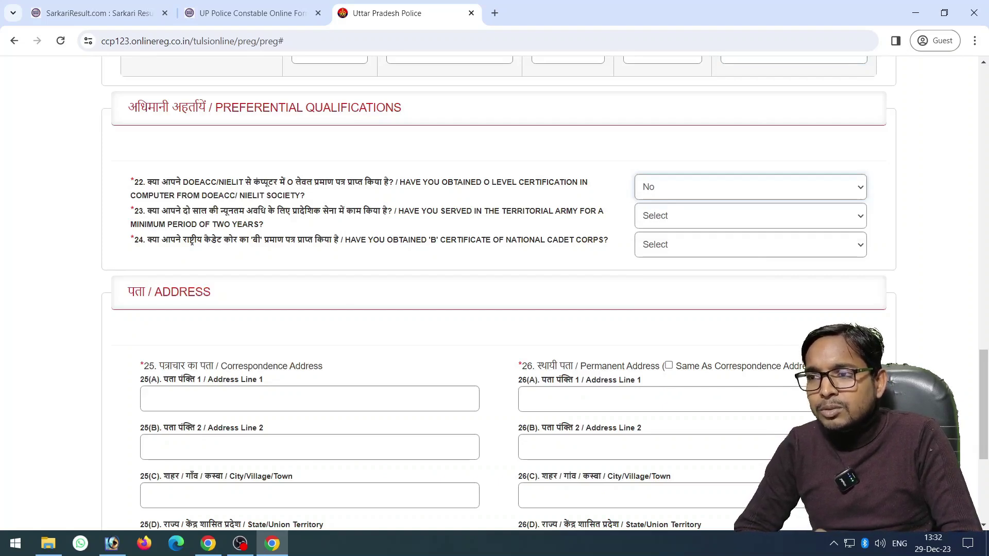
left_click(751, 215)
left_click(750, 258)
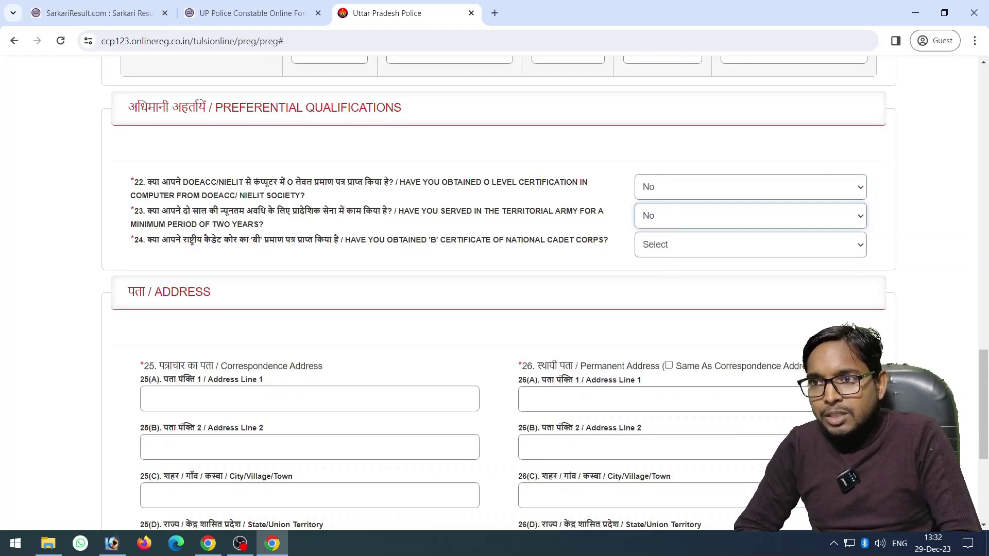
left_click(750, 244)
left_click(750, 286)
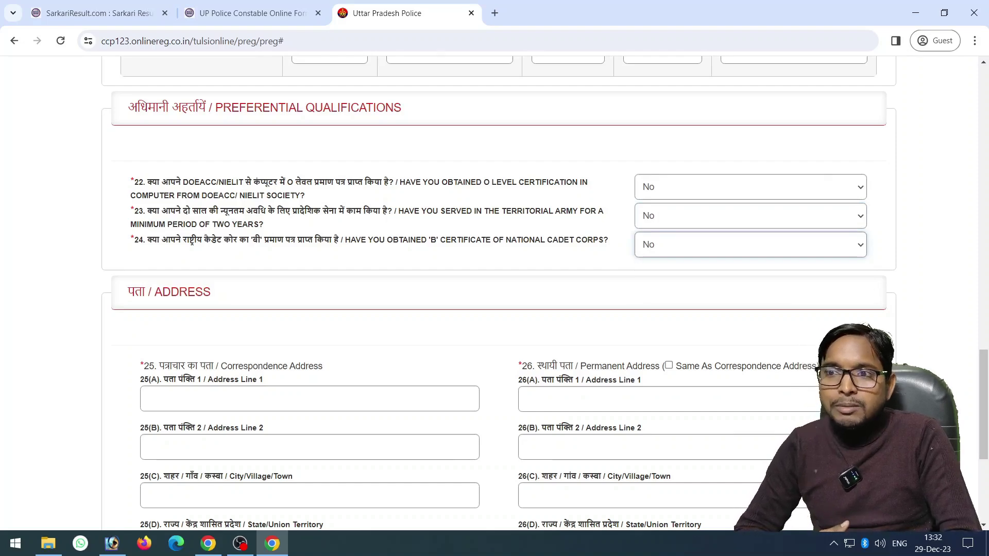
Fill in correspondence address lines 1 and 2 and the city AMROHA
scroll(495, 294, "down", 3)
left_click(310, 206)
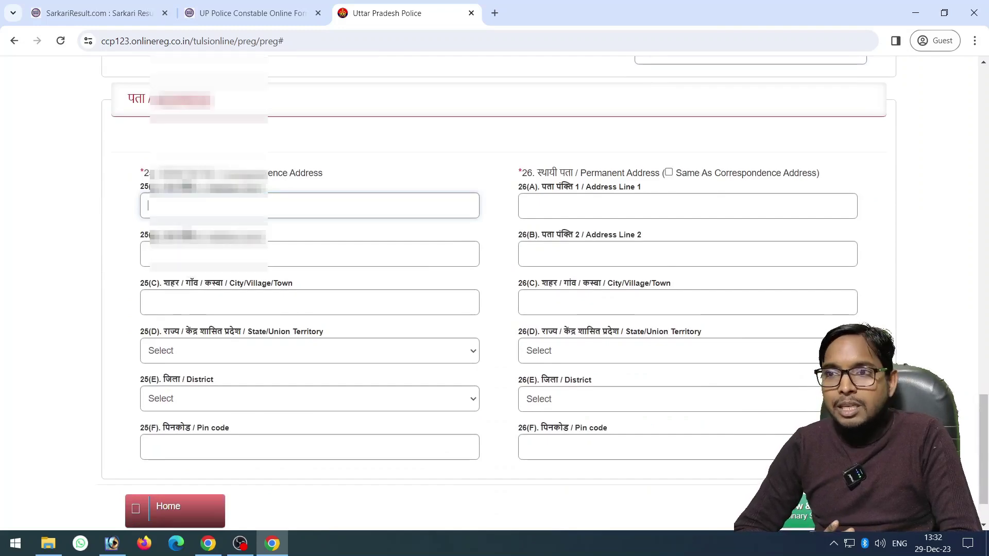
type("Village Name, Post")
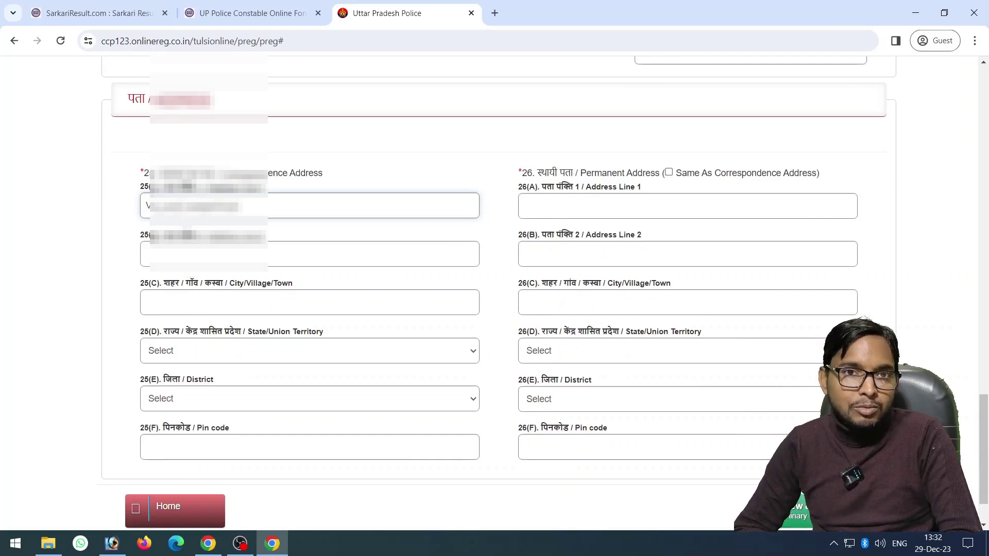
left_click(309, 254)
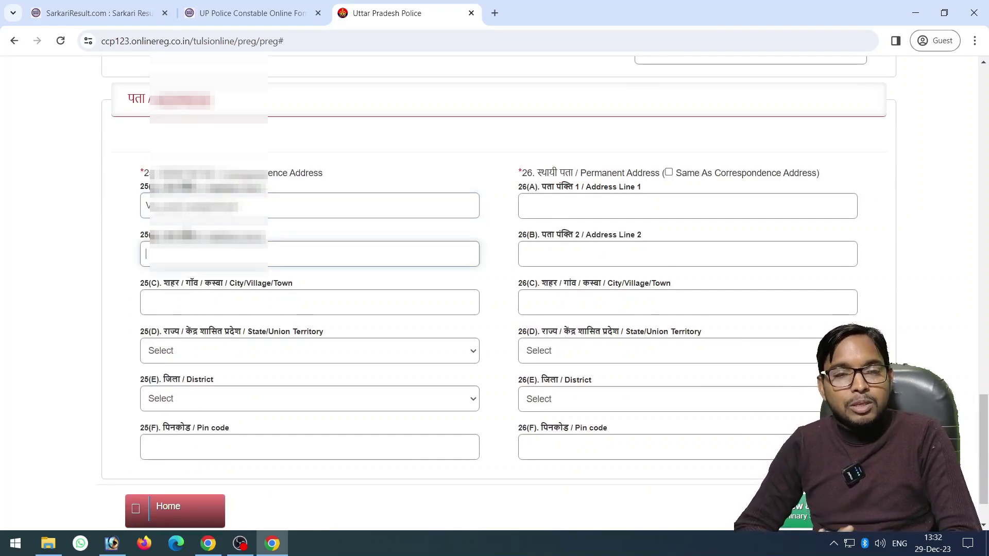
type("F")
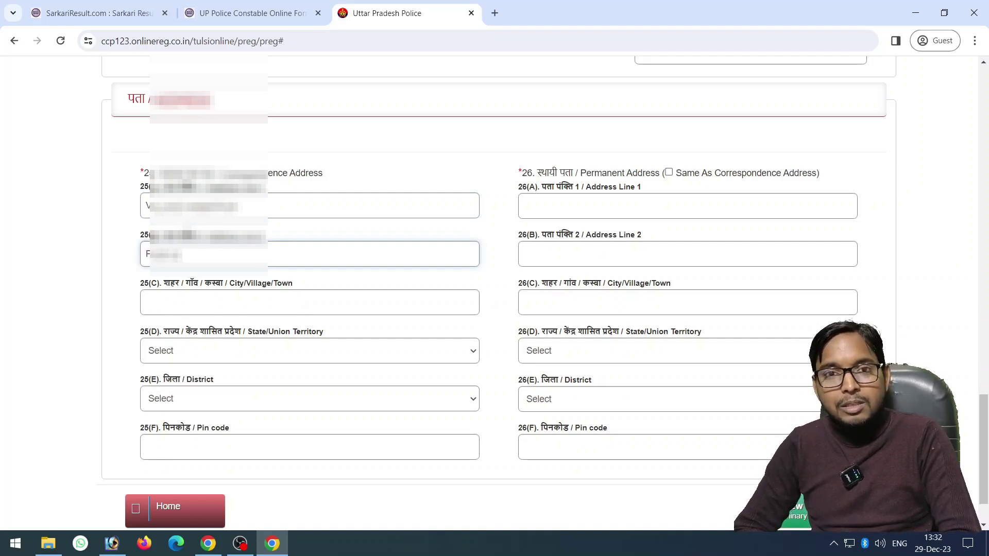
type("atehpur, UP 212601")
left_click(309, 302)
type("AMROHA")
Choose state UTTAR PRADESH and district Amroha, enter the PIN code, and copy to permanent address
key("Tab")
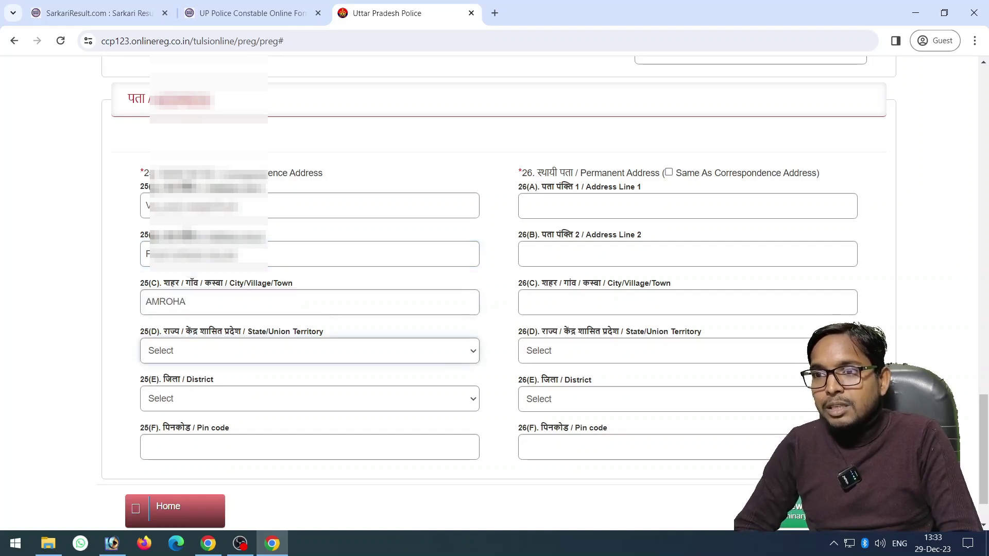
key("u")
key("Tab")
key("a")
key("m")
key("r")
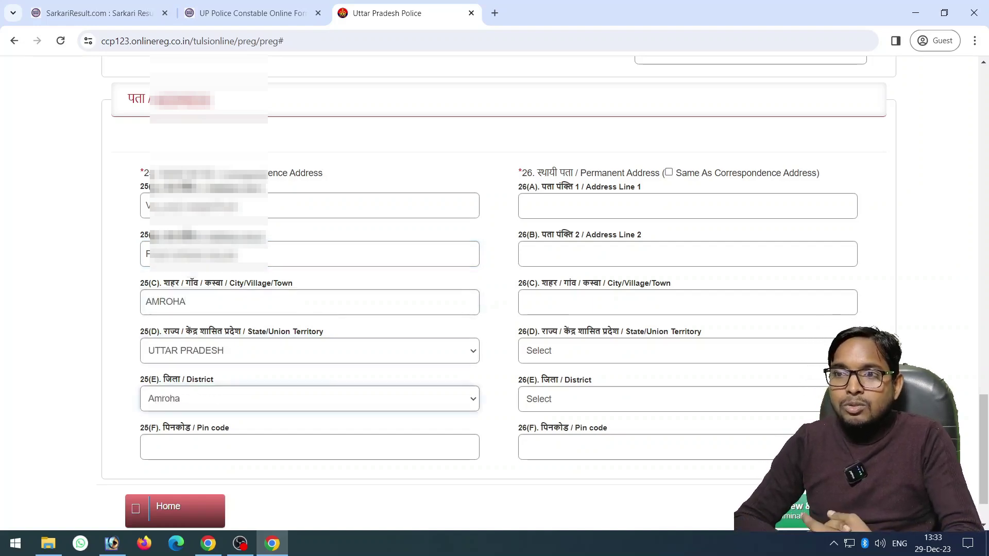
key("Tab")
type("244222")
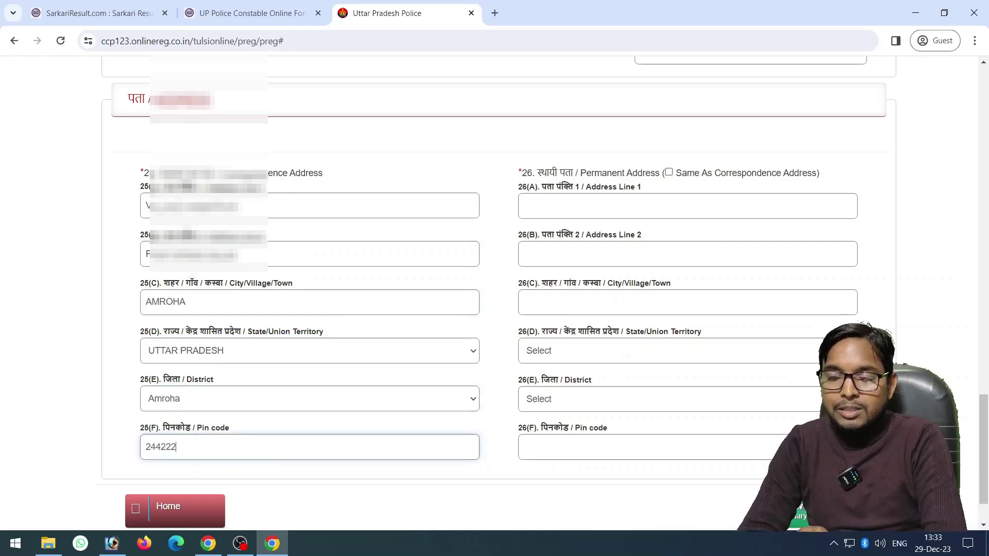
key("Tab")
key("space")
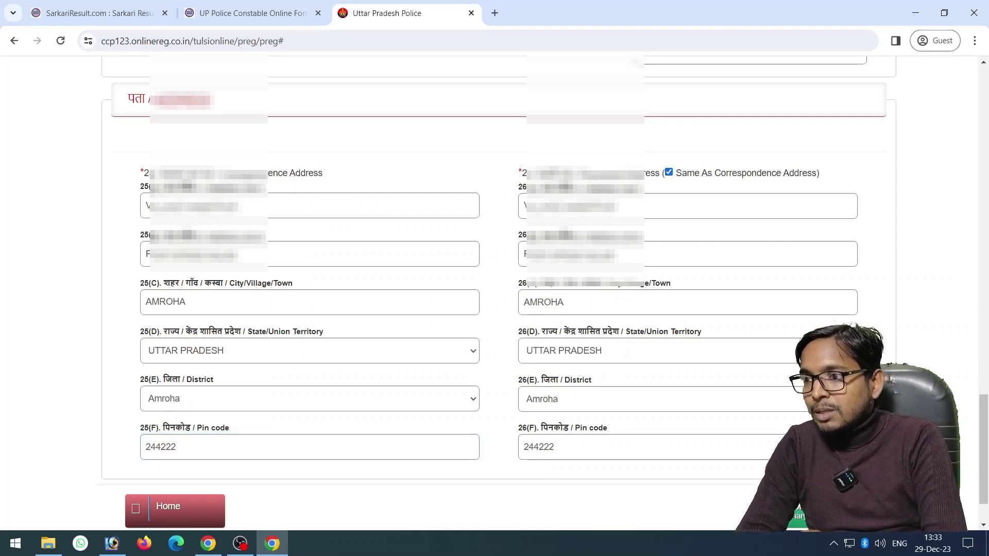
scroll(494, 288, "down", 2)
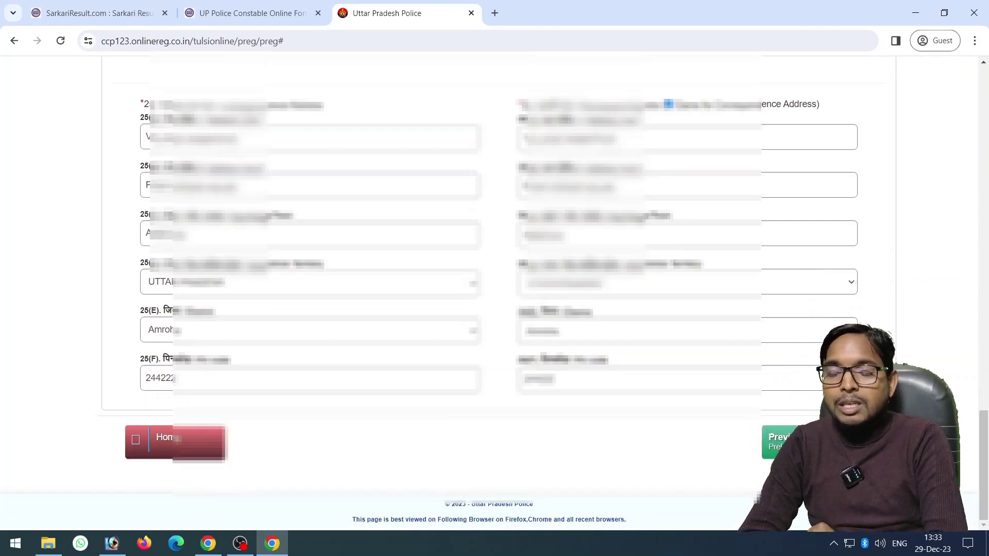
left_click(779, 441)
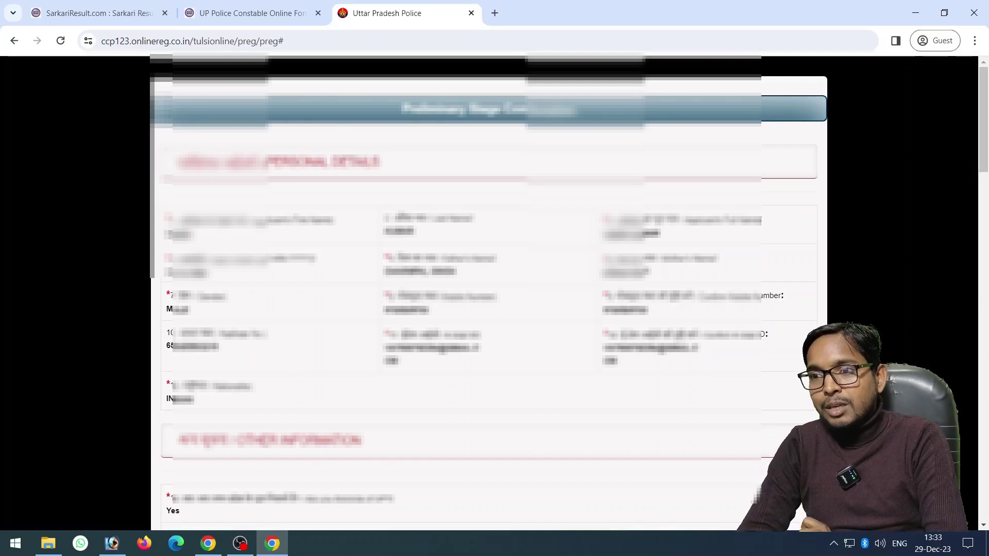
scroll(487, 288, "down", 20)
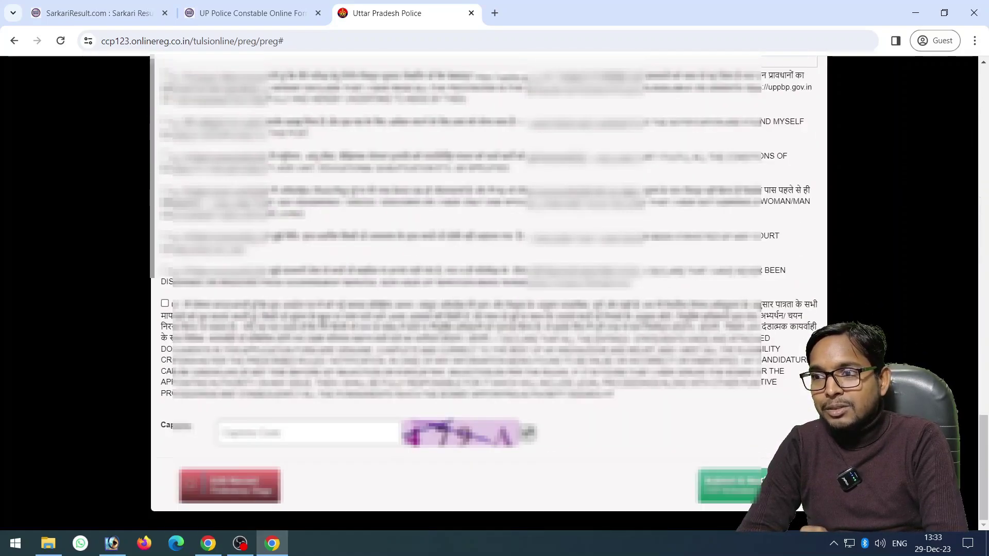
scroll(487, 288, "up", 5)
scroll(486, 288, "down", 5)
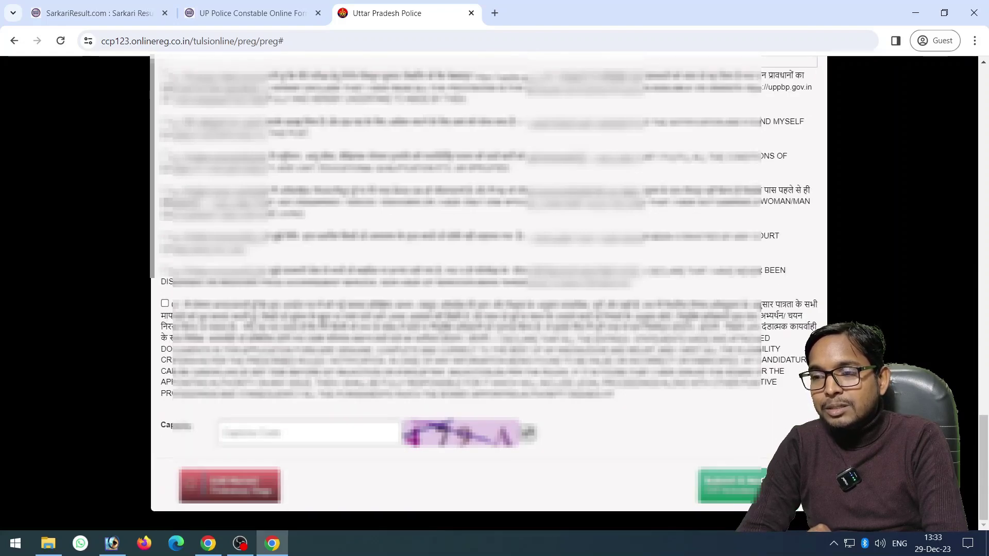
key("Escape")
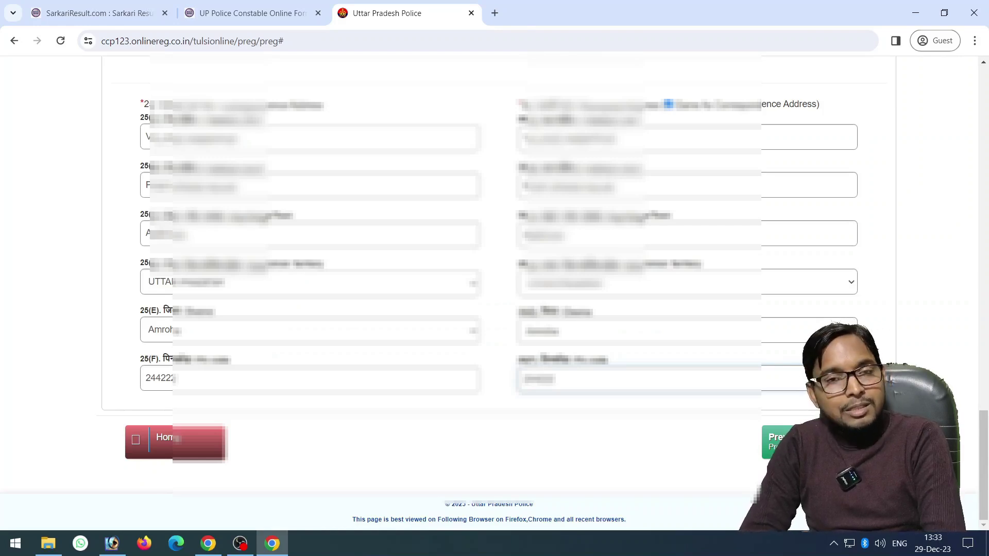
Replace the PIN code's last two digits with 36, recopy to permanent address, and open Preview
left_click(172, 378)
key("BackSpace")
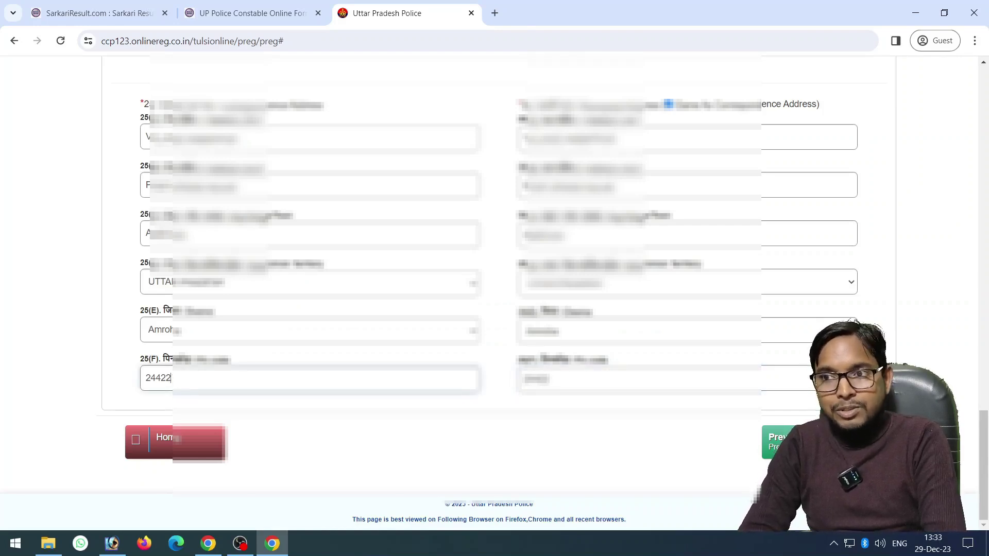
key("BackSpace")
type("36")
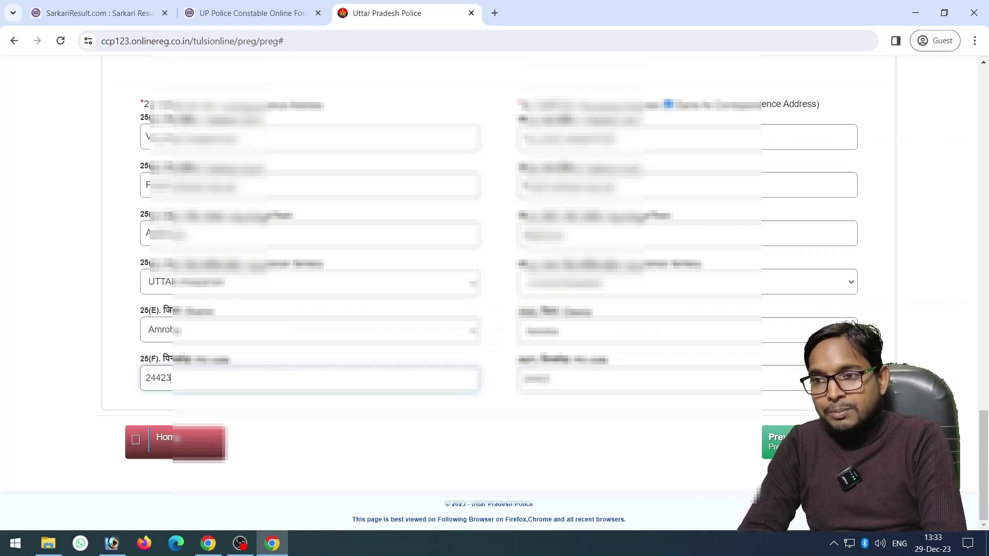
left_click(668, 105)
left_click(668, 104)
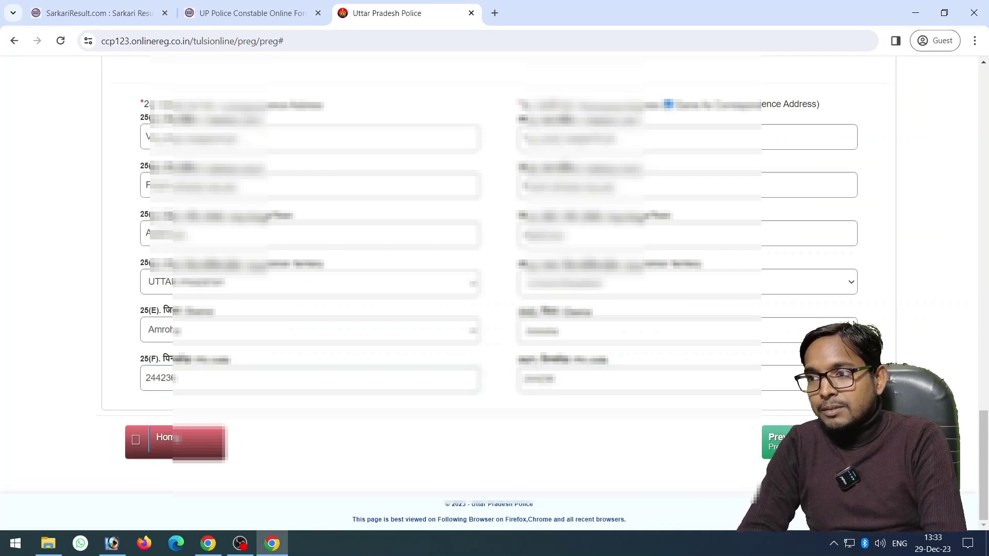
left_click(775, 440)
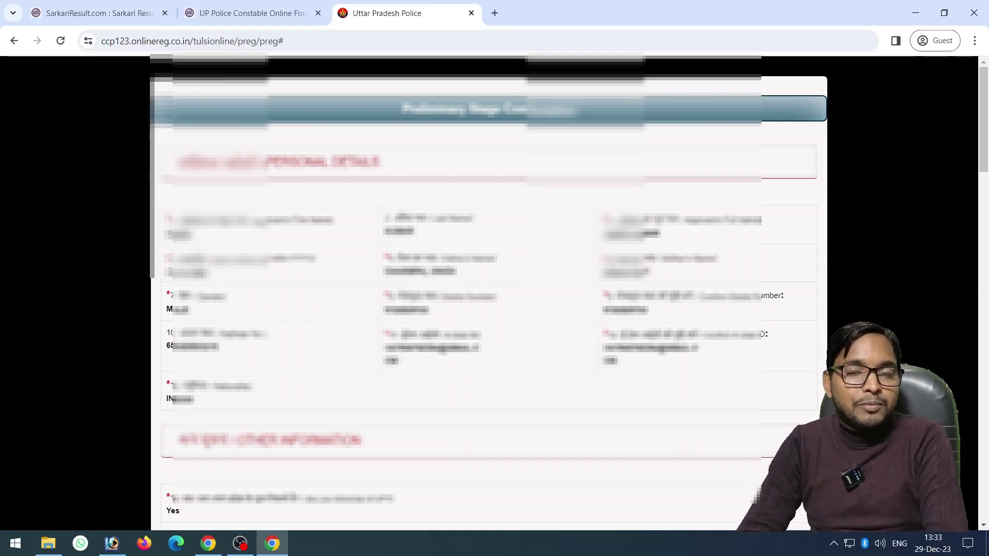
Tick all seven declaration statements, 01 through 07
scroll(490, 293, "down", 8)
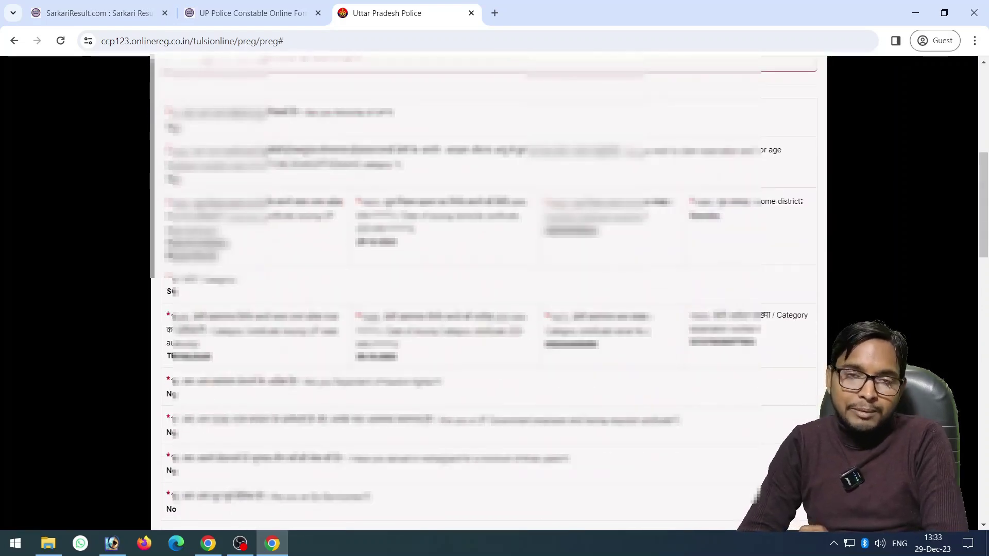
scroll(489, 294, "down", 6)
scroll(490, 293, "down", 10)
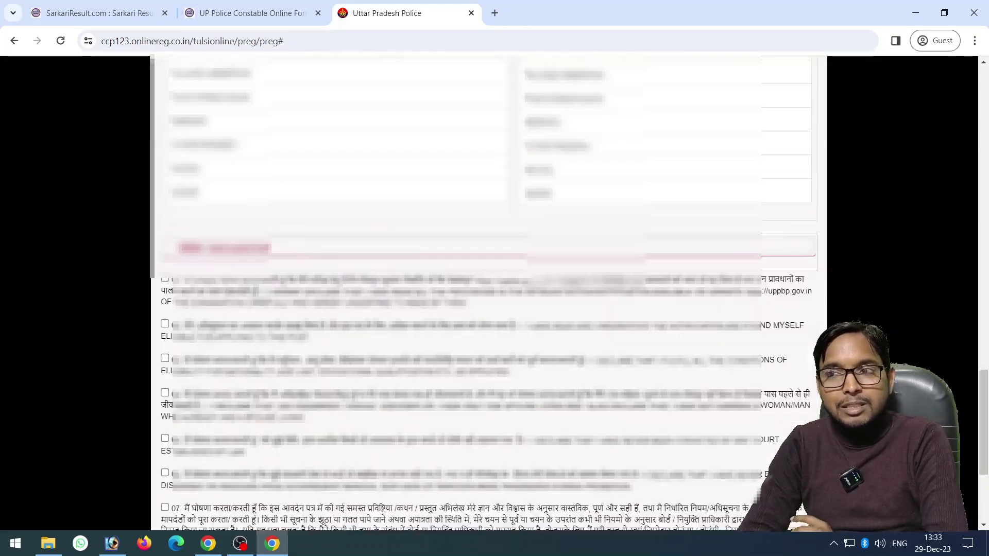
scroll(489, 294, "down", 2)
scroll(489, 293, "up", 4)
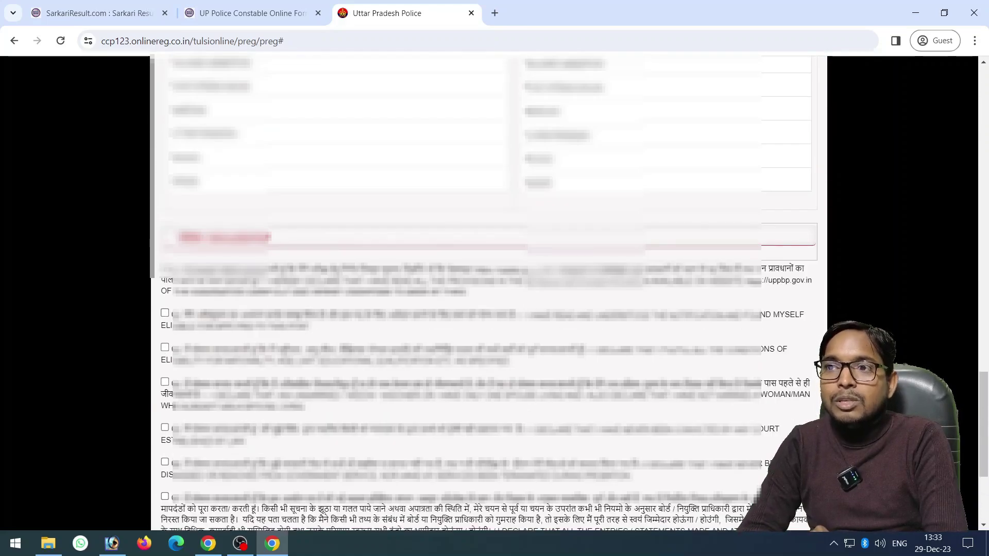
left_click(165, 266)
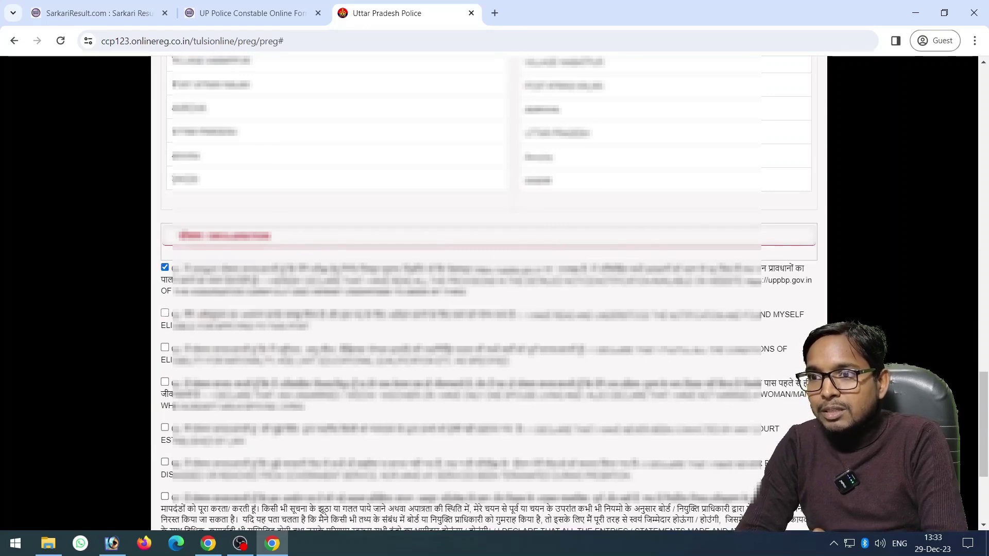
left_click(164, 313)
left_click(164, 347)
left_click(165, 381)
scroll(489, 294, "down", 1)
scroll(489, 294, "down", 2)
left_click(165, 298)
left_click(165, 334)
left_click(165, 368)
Enter captcha 2NWX and submit the preliminary registration
scroll(490, 293, "down", 1)
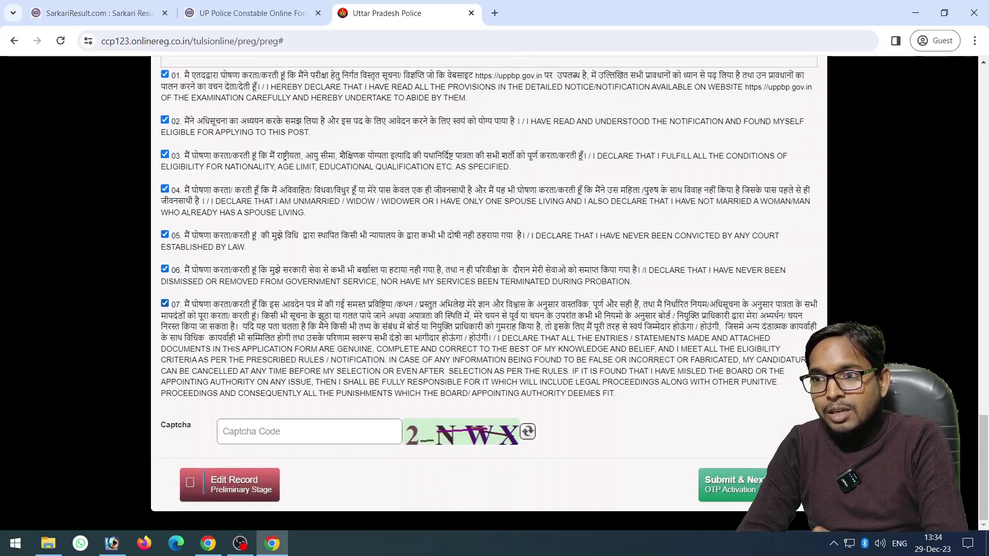
left_click(258, 432)
type("2")
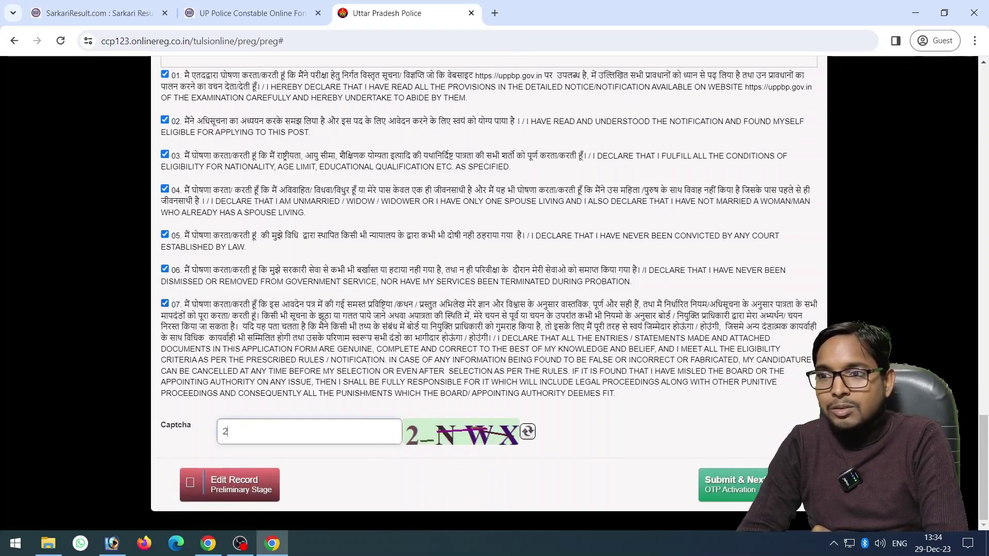
type("NW")
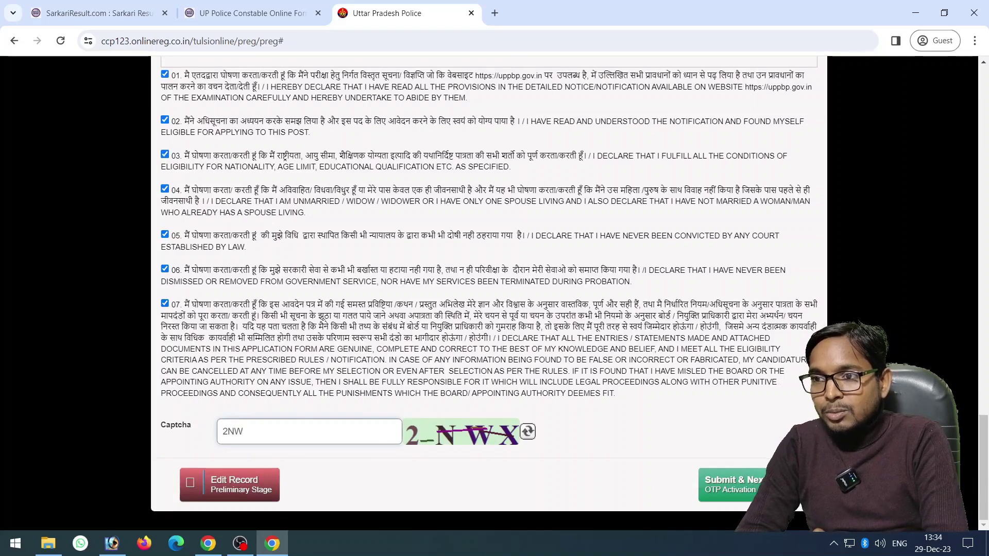
type("X")
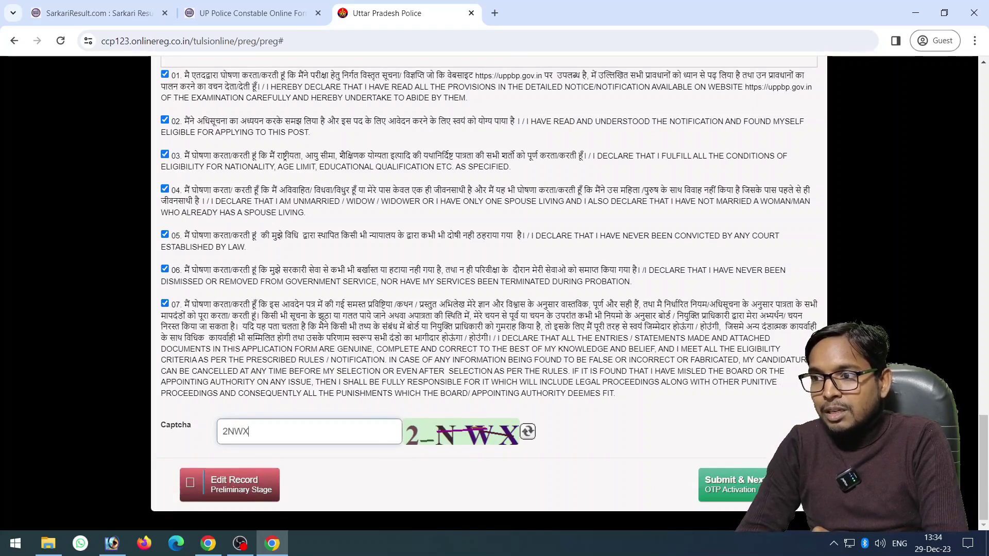
left_click(731, 485)
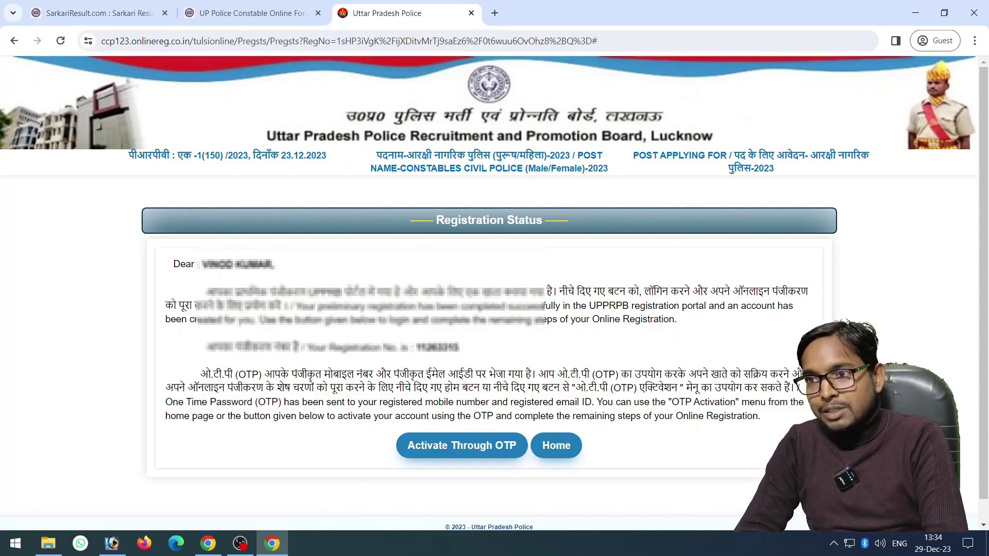
Choose Activate Through OTP on the Registration Status page
left_click(461, 445)
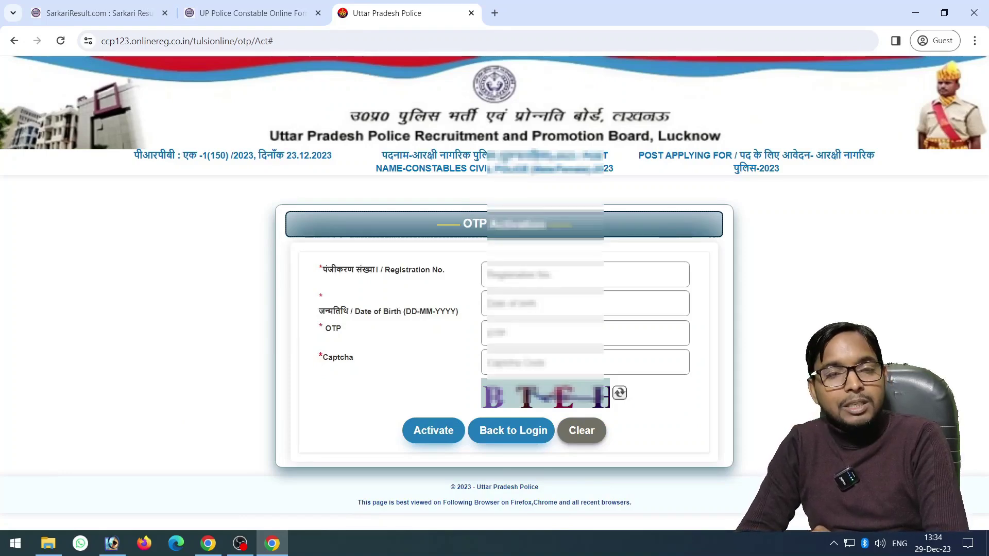
Activate using the registration number, date of birth from the calendar, the OTP and captcha BTEH
left_click(584, 275)
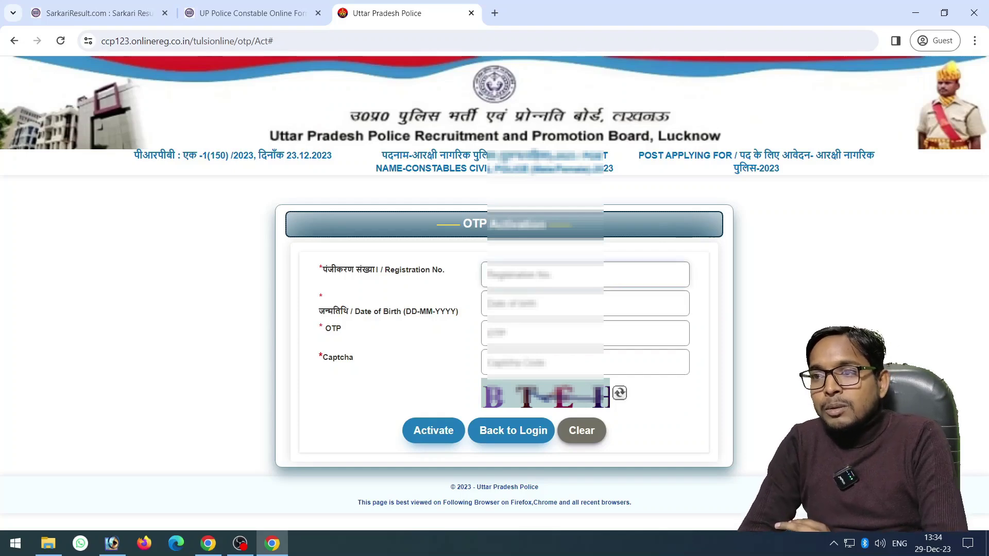
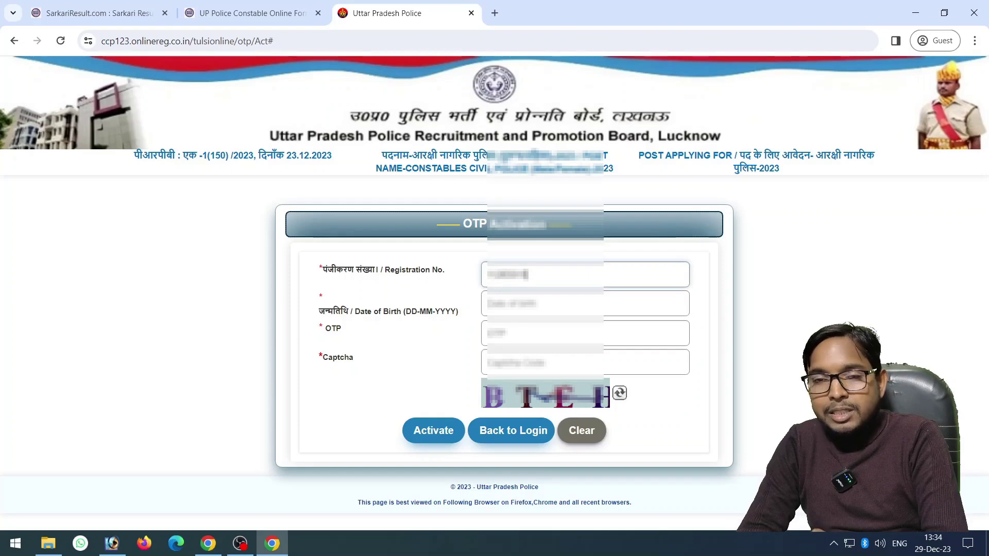
left_click(585, 303)
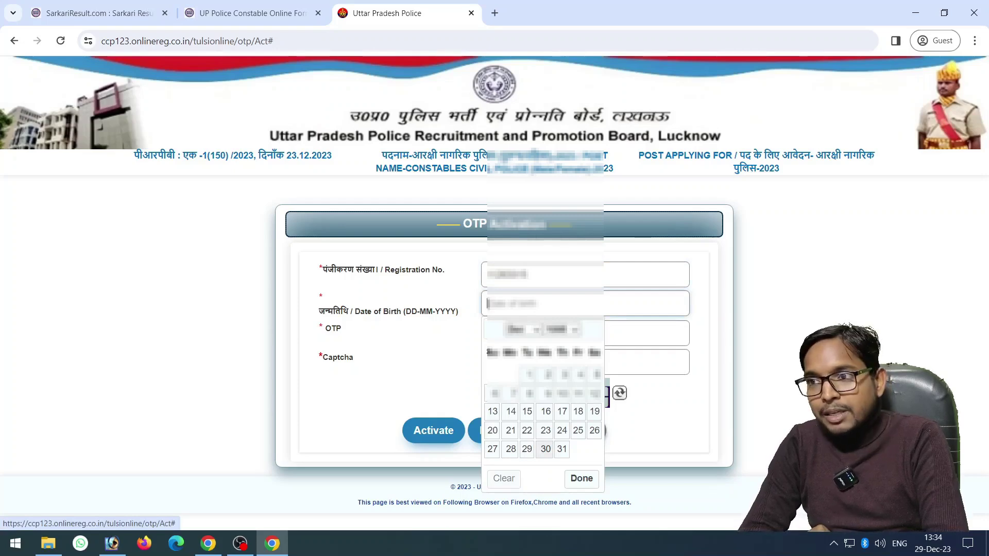
left_click(595, 394)
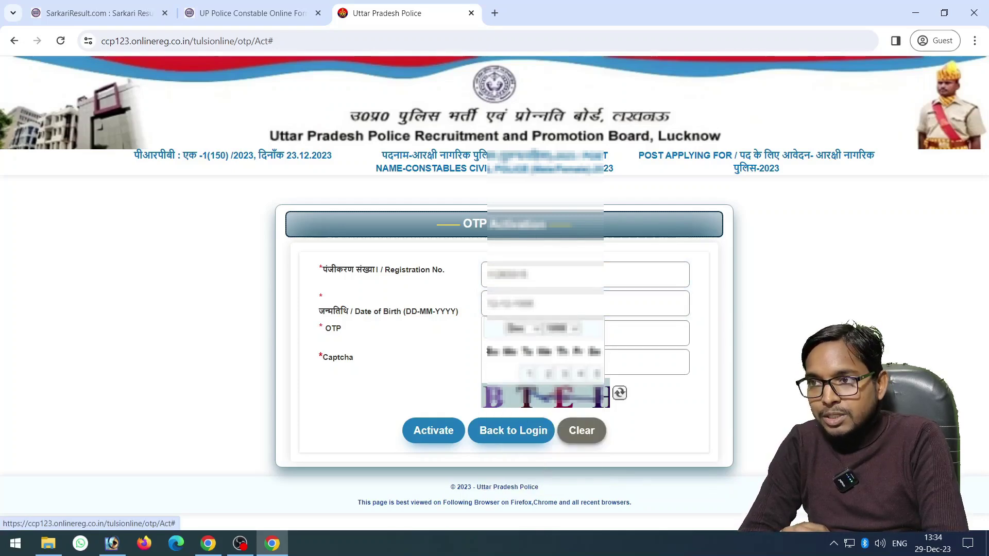
left_click(541, 333)
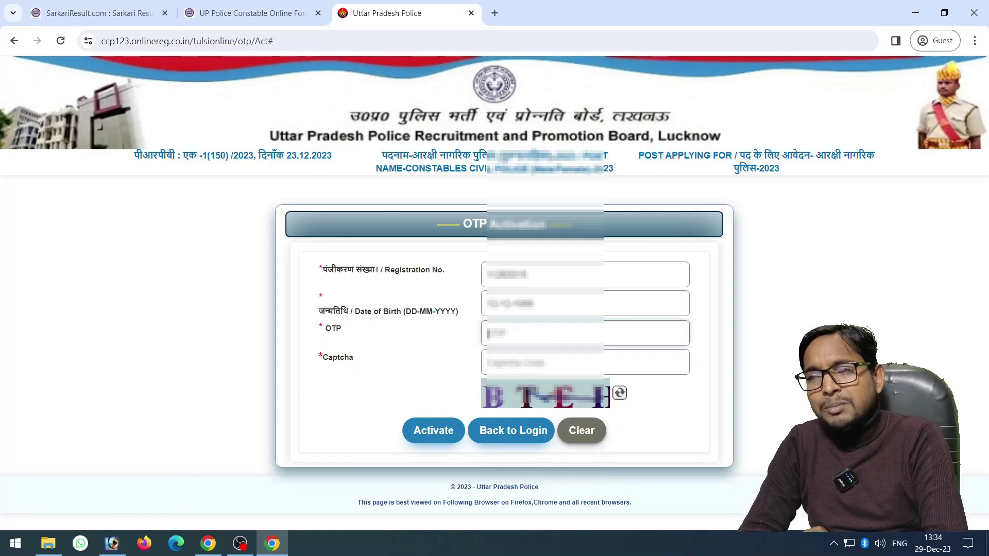
type("1234")
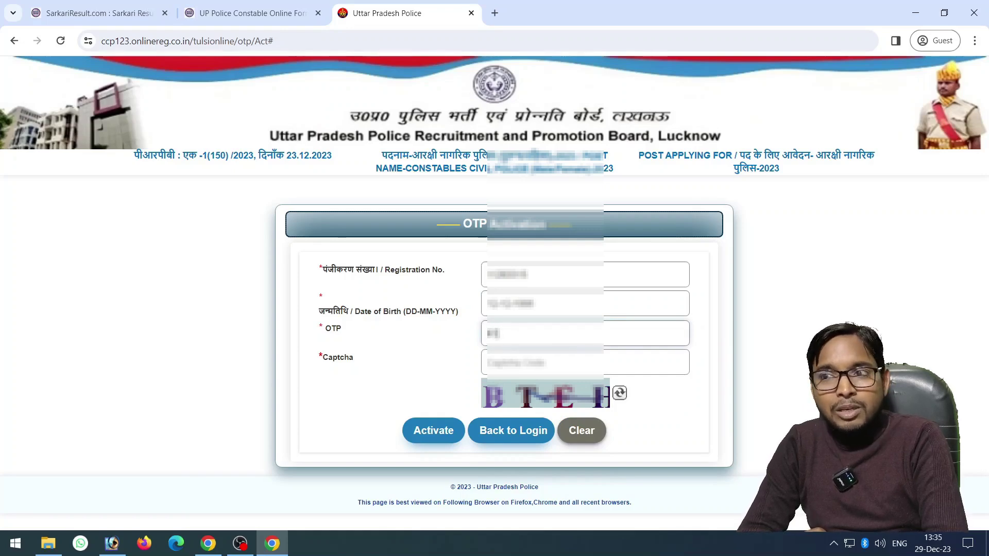
left_click(488, 363)
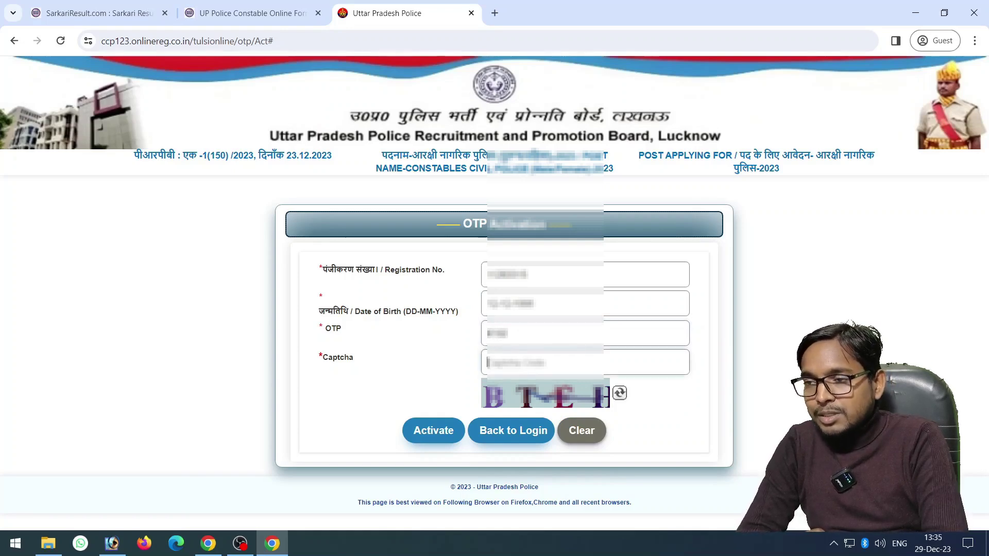
type("BT")
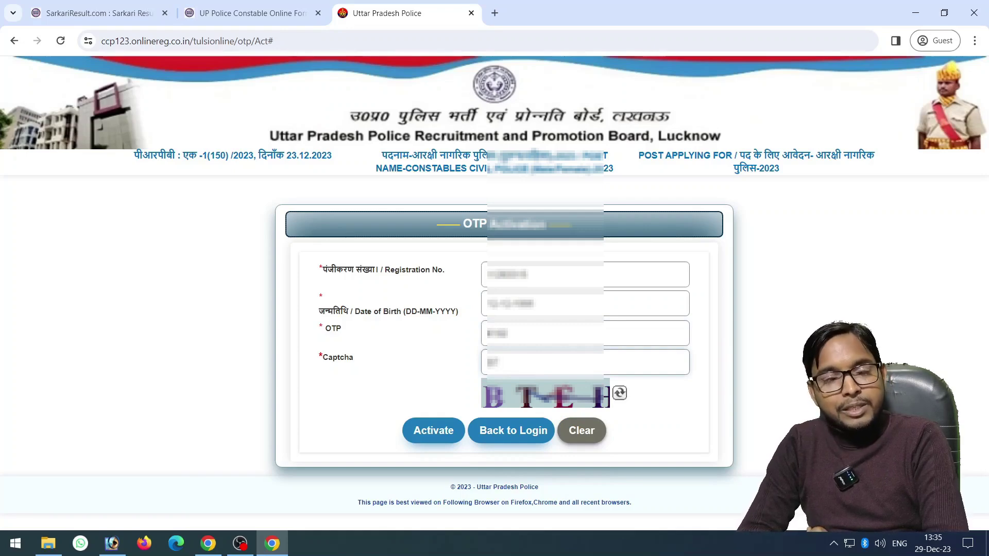
type("EH")
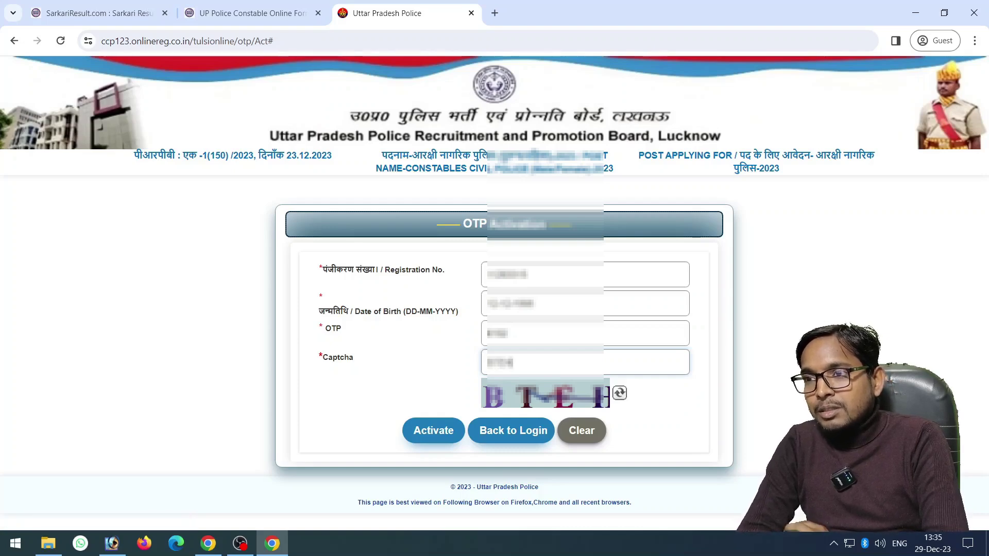
left_click(433, 431)
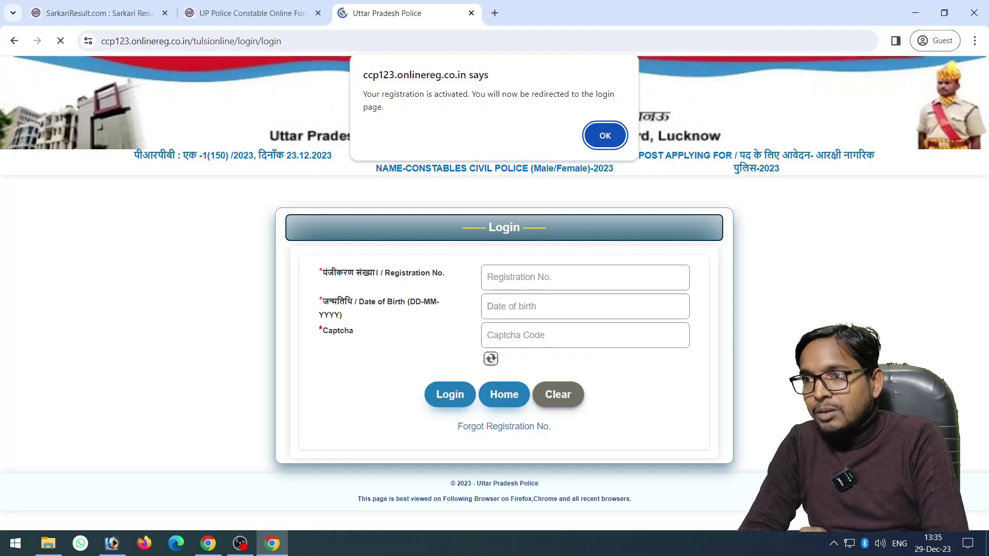
Dismiss the activation alert and log in with registration number, date of birth and captcha 6T2T
key("Return")
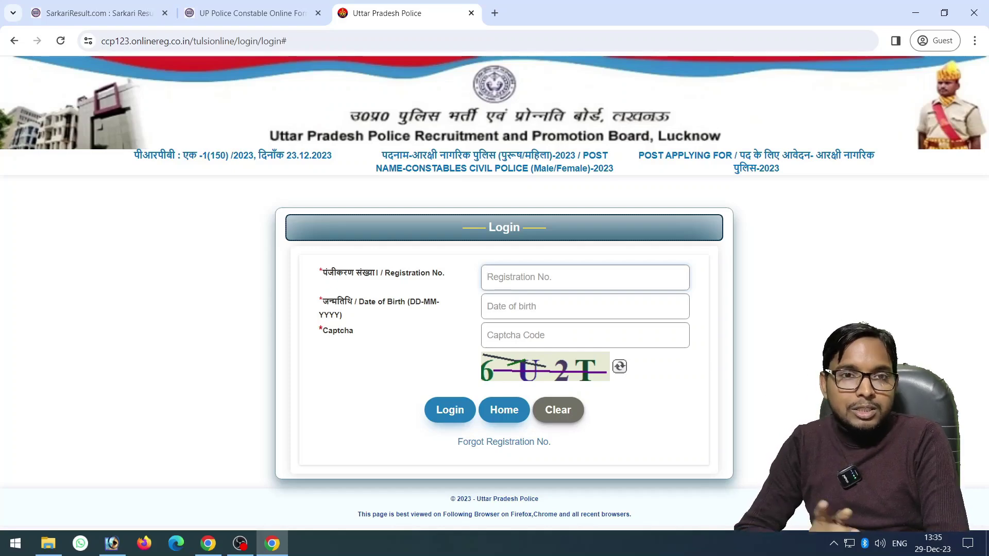
type("12345678")
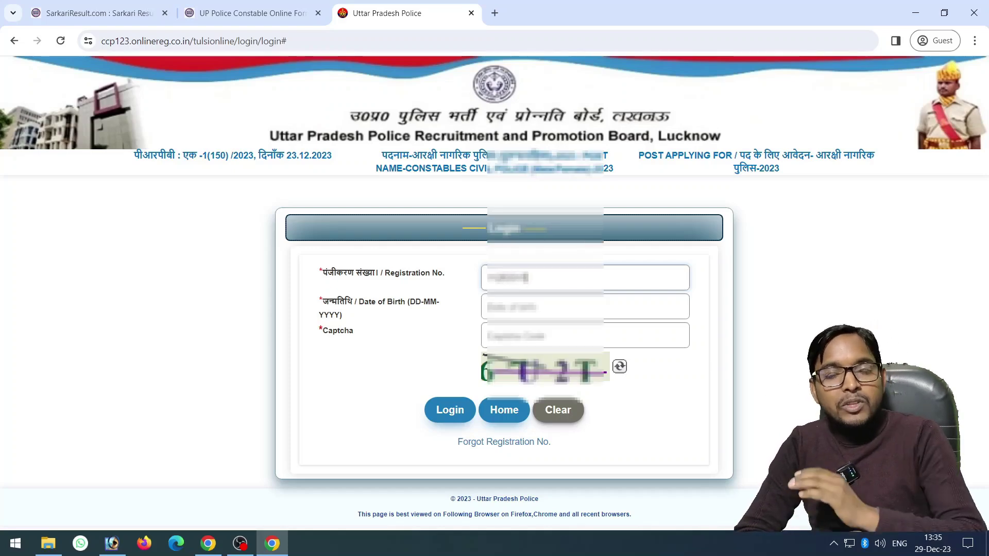
key("Tab")
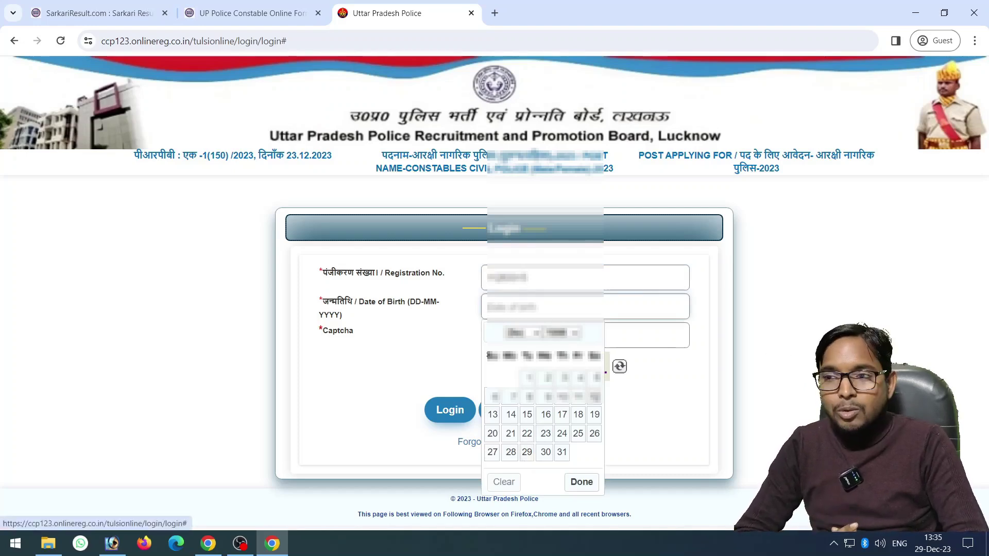
left_click(595, 396)
key("Tab")
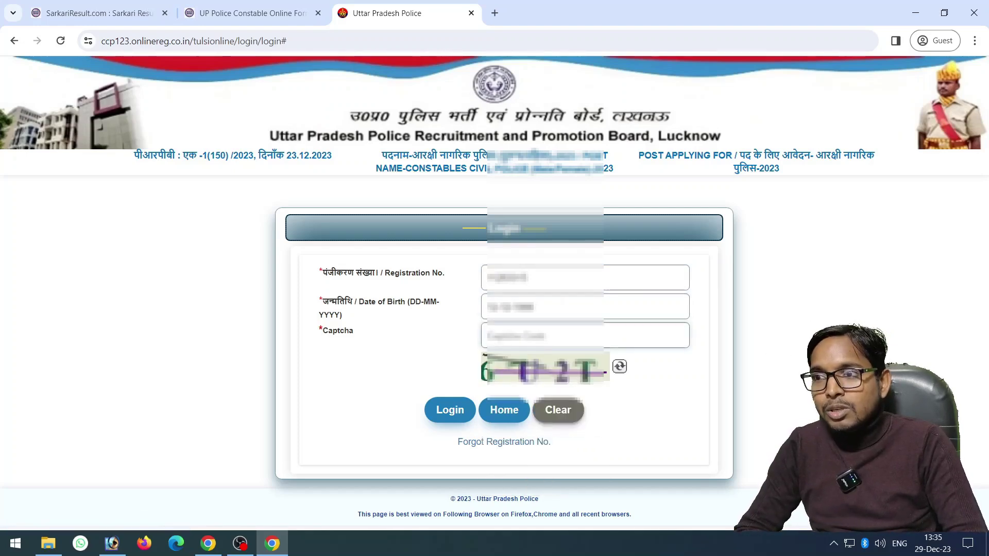
type("6T")
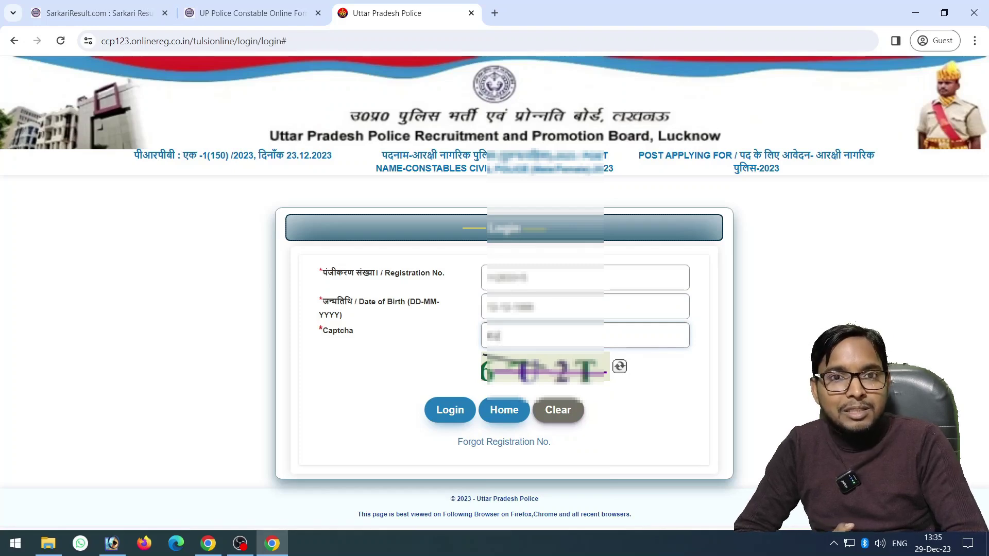
type("2T")
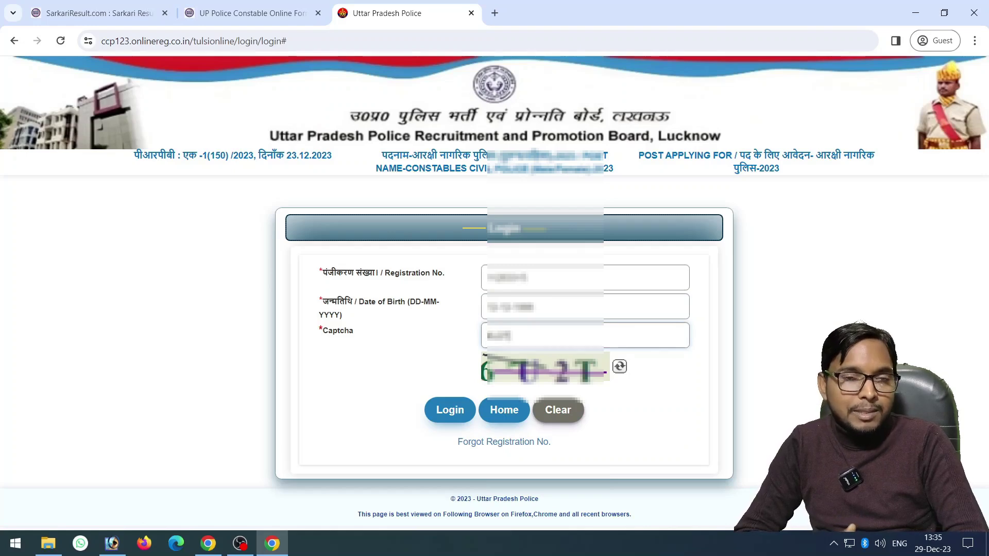
key("Return")
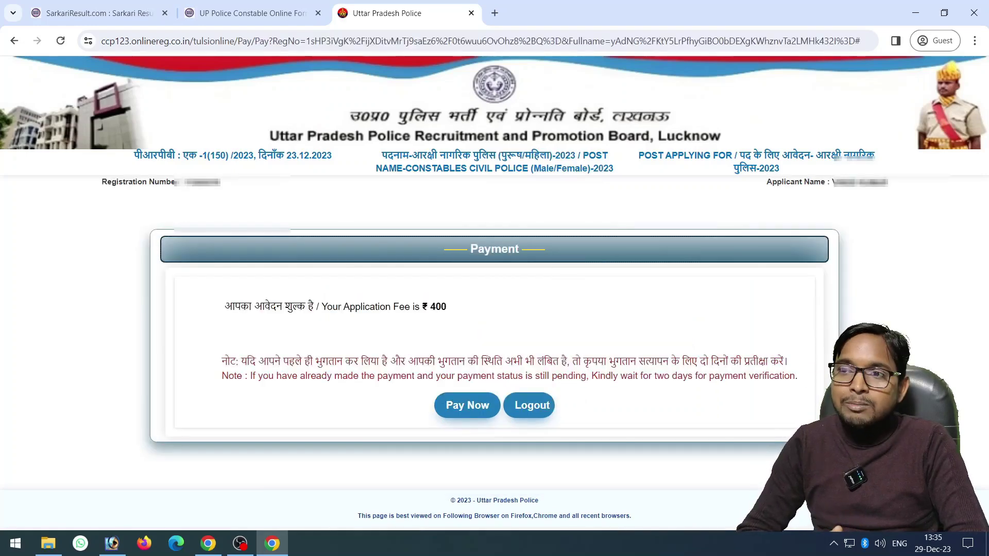
Choose Pay Now on the Payment page for the ₹400 application fee
left_click(468, 405)
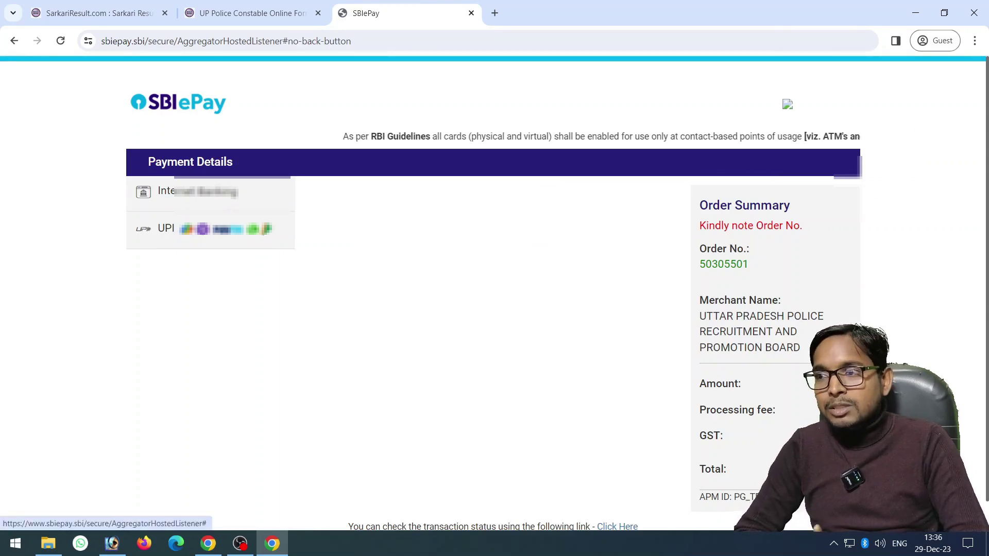
Pay by UPI QR code with the GSTIN details left hidden, and proceed
left_click(210, 230)
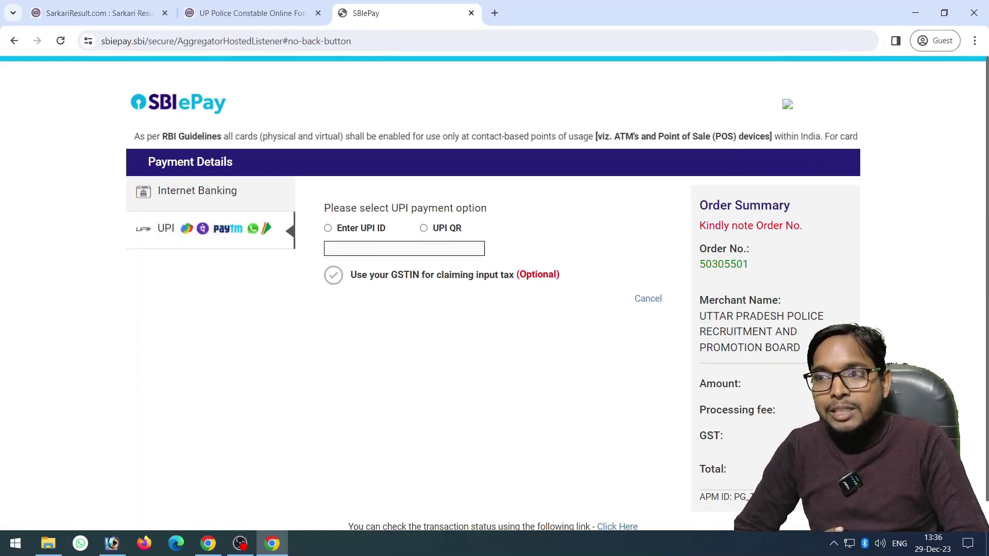
left_click(424, 228)
left_click(333, 275)
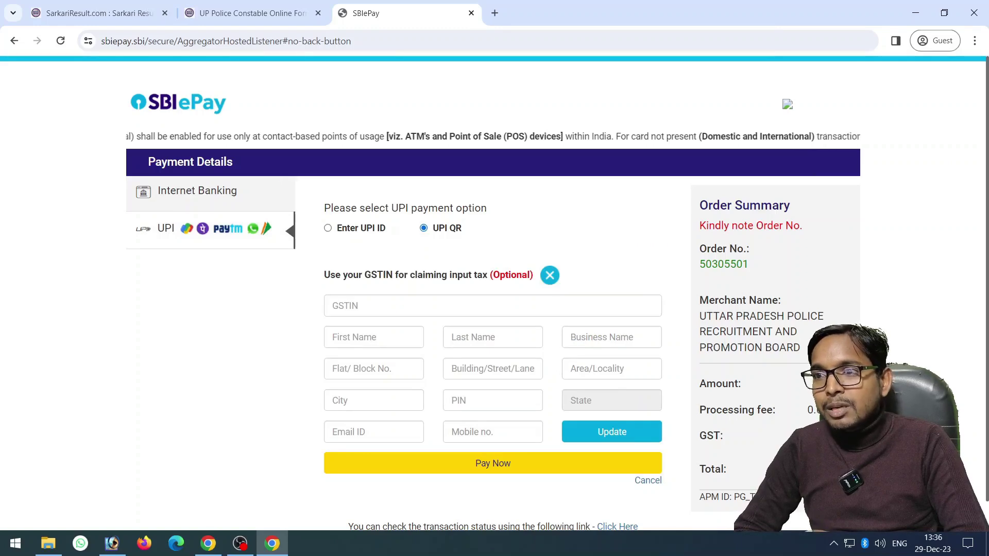
left_click(549, 275)
left_click(493, 302)
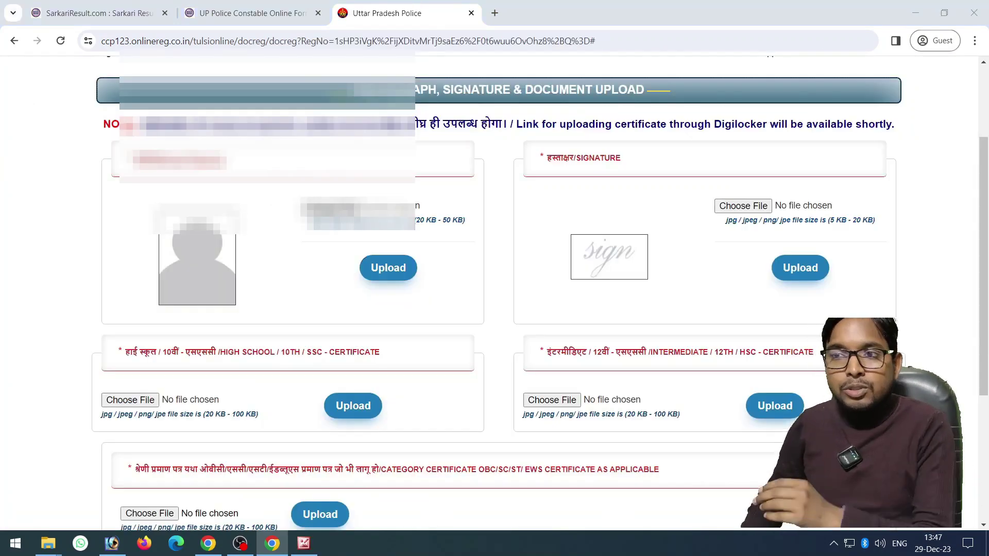
Upload the candidate's photograph and dismiss the success alert
left_click(331, 206)
left_click(388, 267)
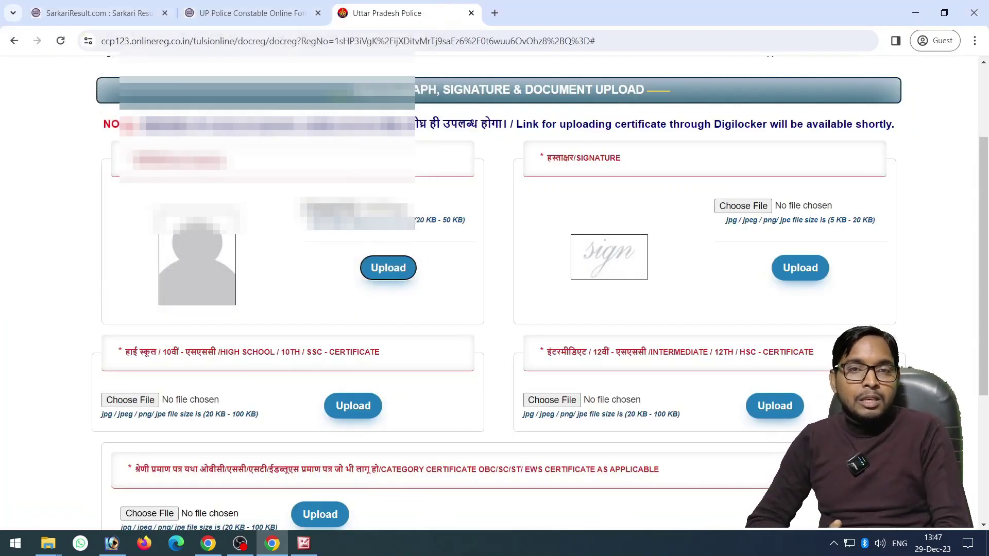
key("Return")
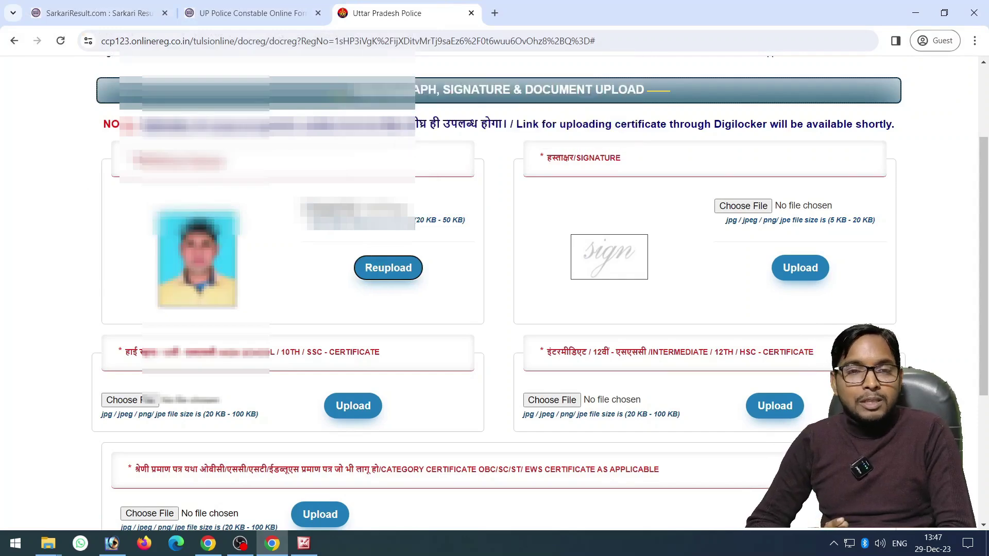
Upload signature image 001.jpg from the Documents folder and confirm the upload
left_click(743, 206)
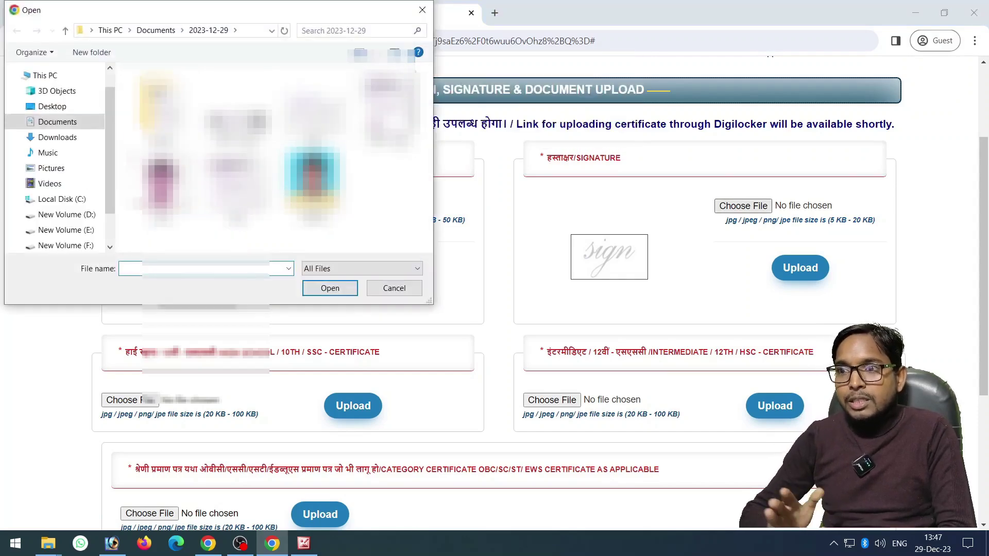
left_click(57, 121)
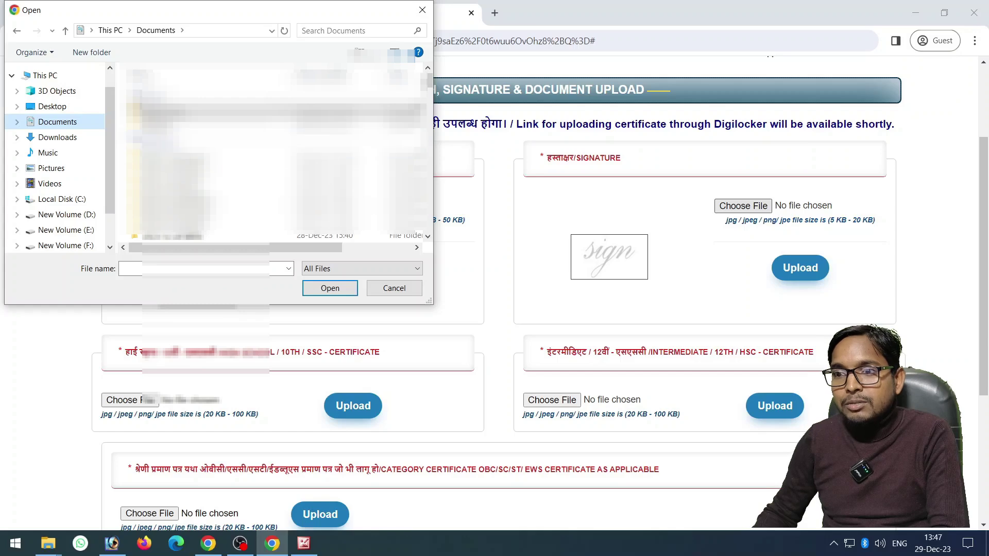
double_click(170, 110)
double_click(238, 90)
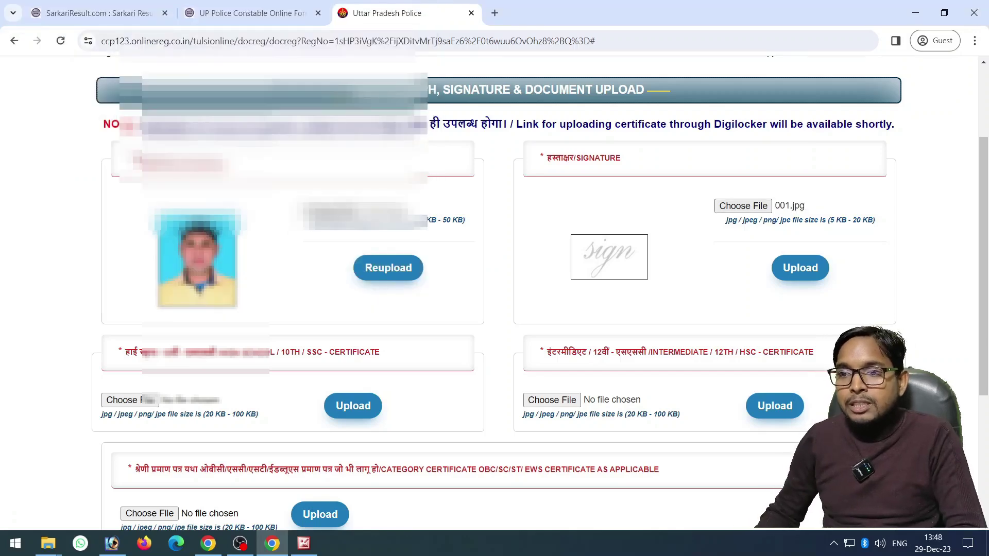
left_click(800, 268)
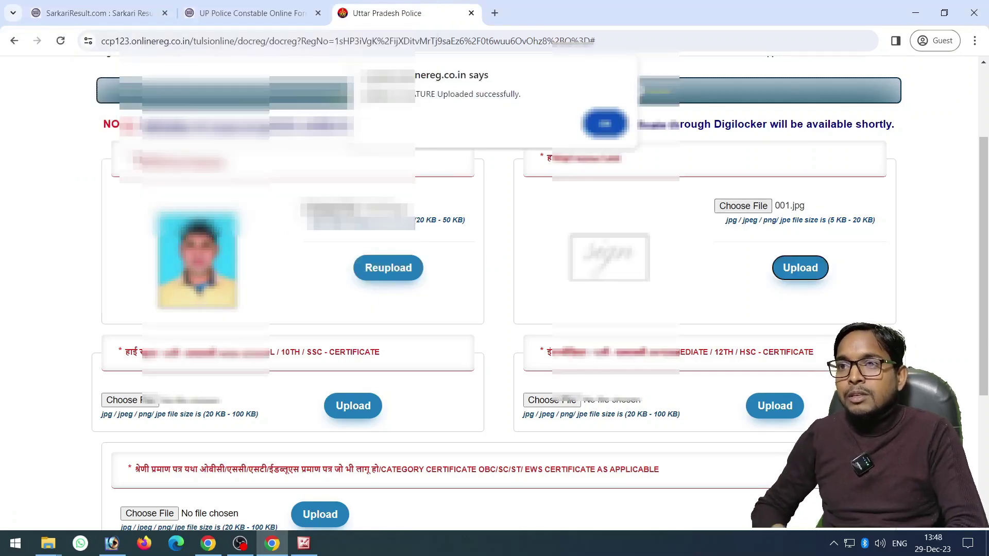
key("Return")
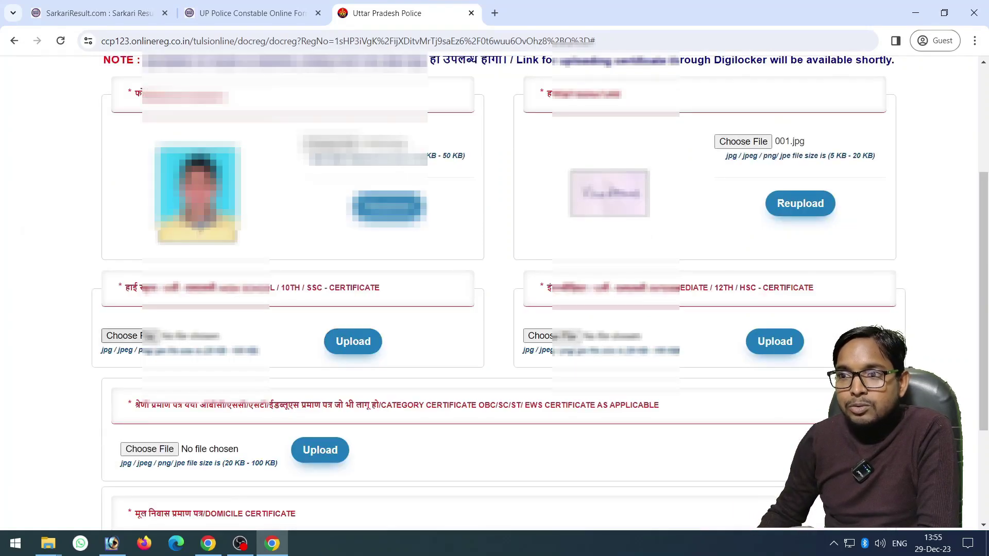
Upload the 10th and 12th (High School and Intermediate) certificate images
key("Return")
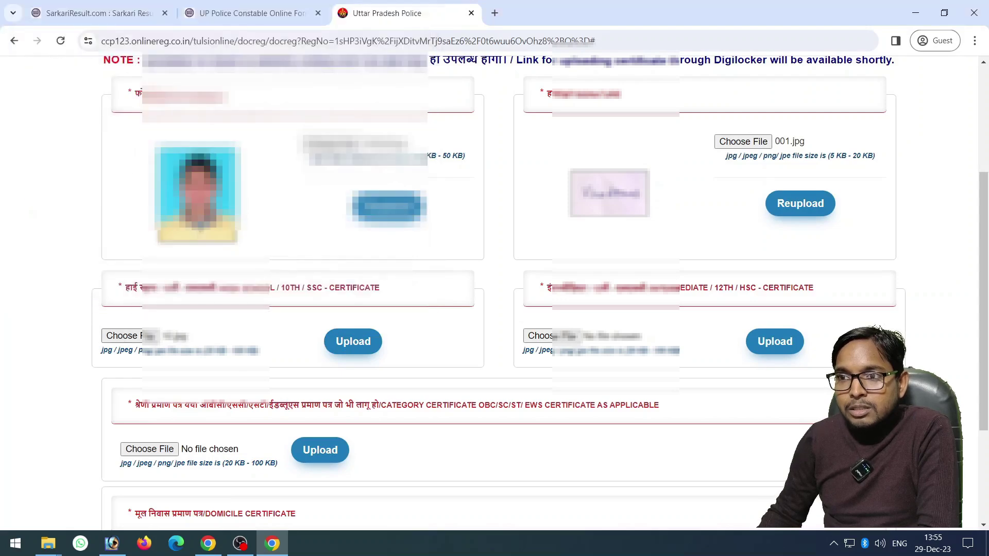
left_click(353, 342)
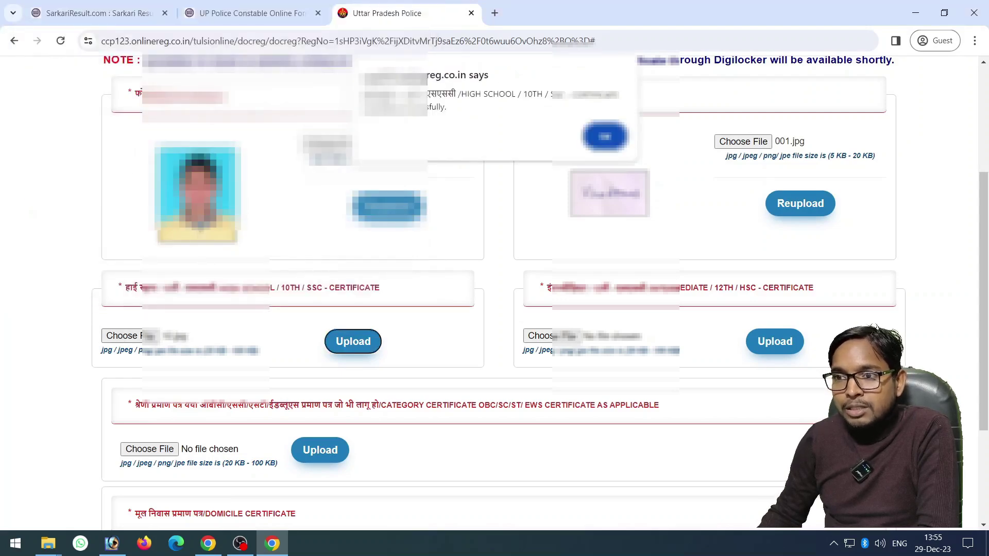
key("Return")
left_click(541, 335)
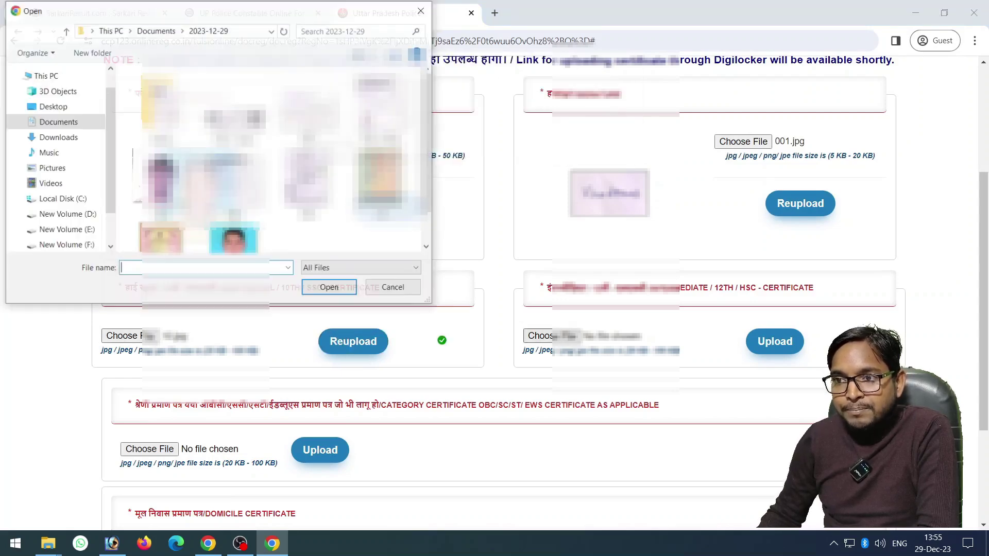
scroll(281, 158, "down", 1)
left_click(161, 216)
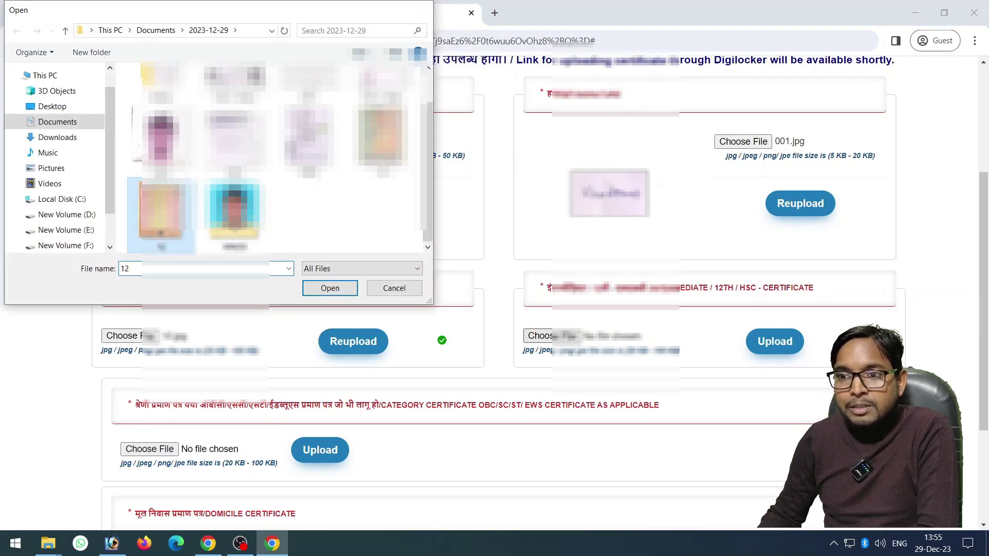
key("Return")
key("Tab")
key("Return")
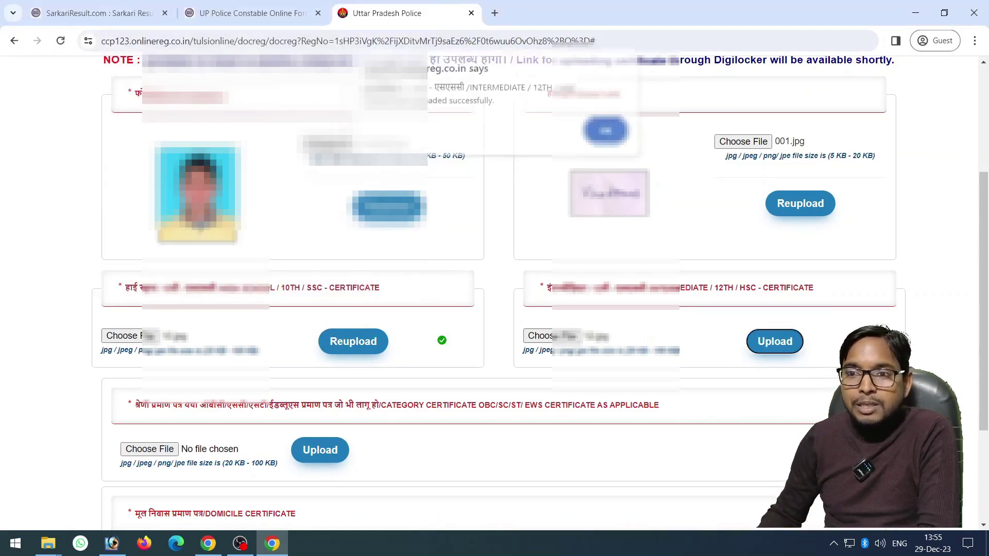
key("Return")
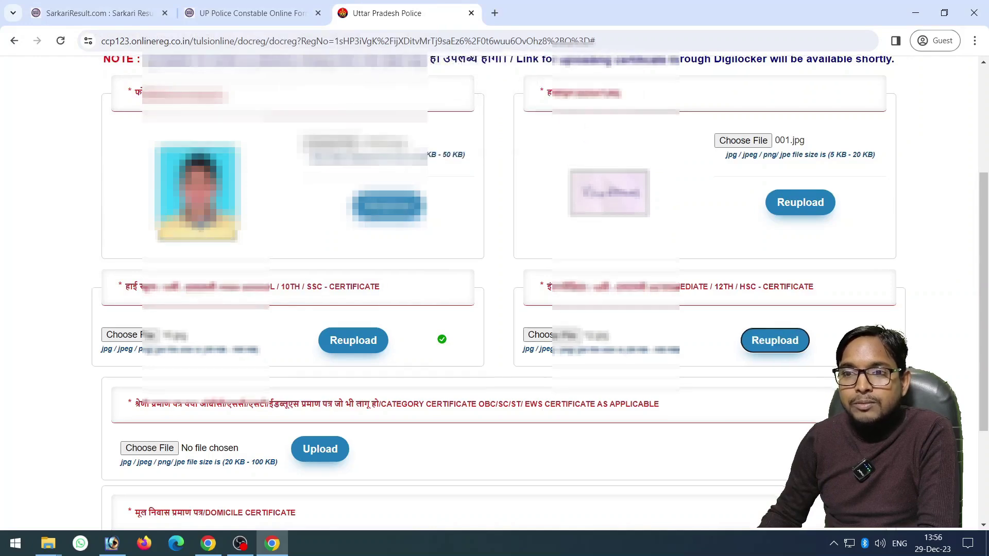
Upload the domicile certificate DOMICILE.jpg and dismiss the success message
scroll(494, 288, "down", 3)
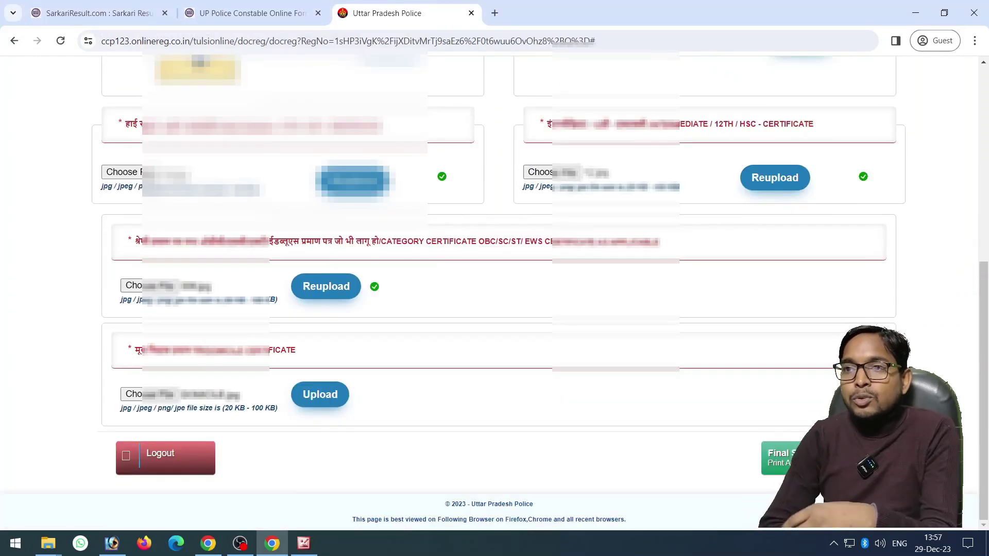
key("Tab")
key("Return")
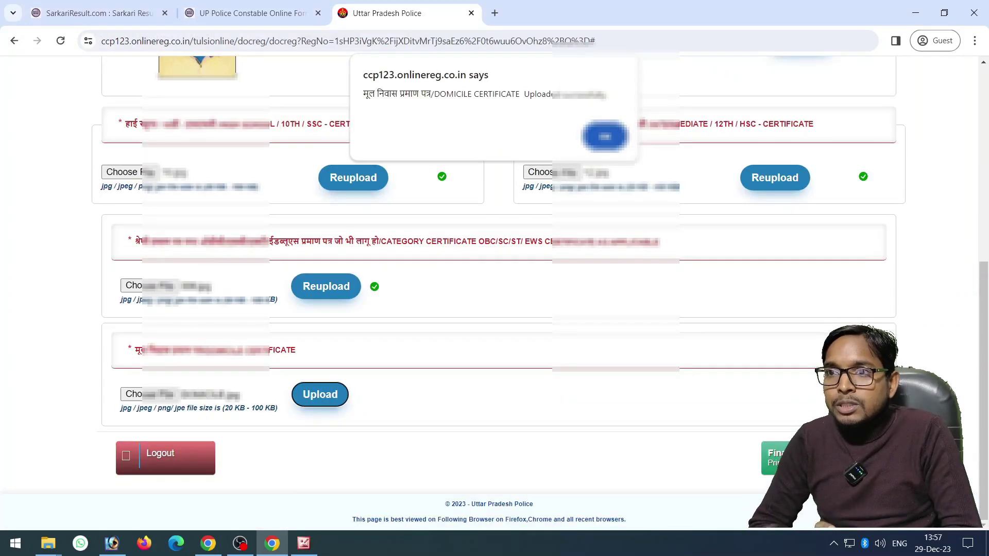
key("Return")
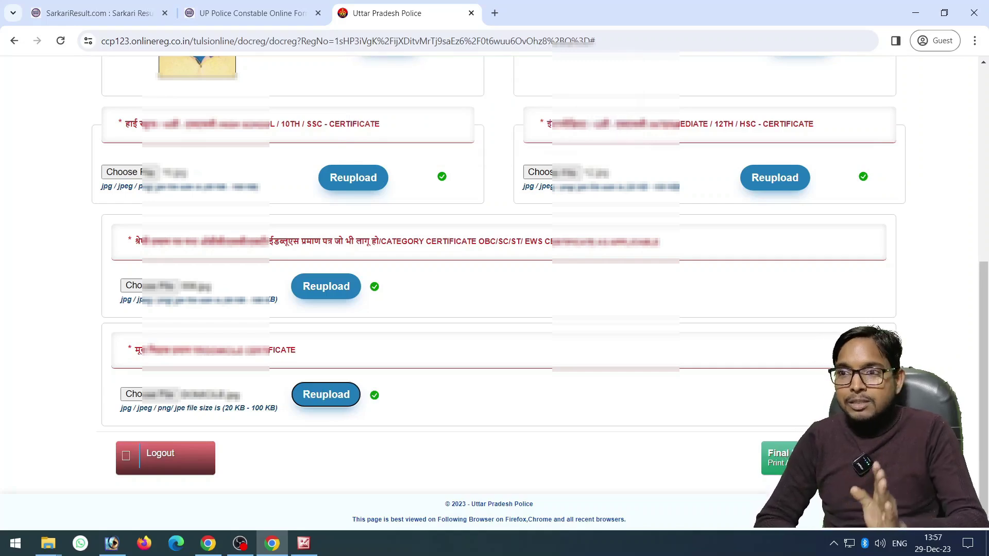
Return to the document upload page and final-submit the application
mouse_move(48, 543)
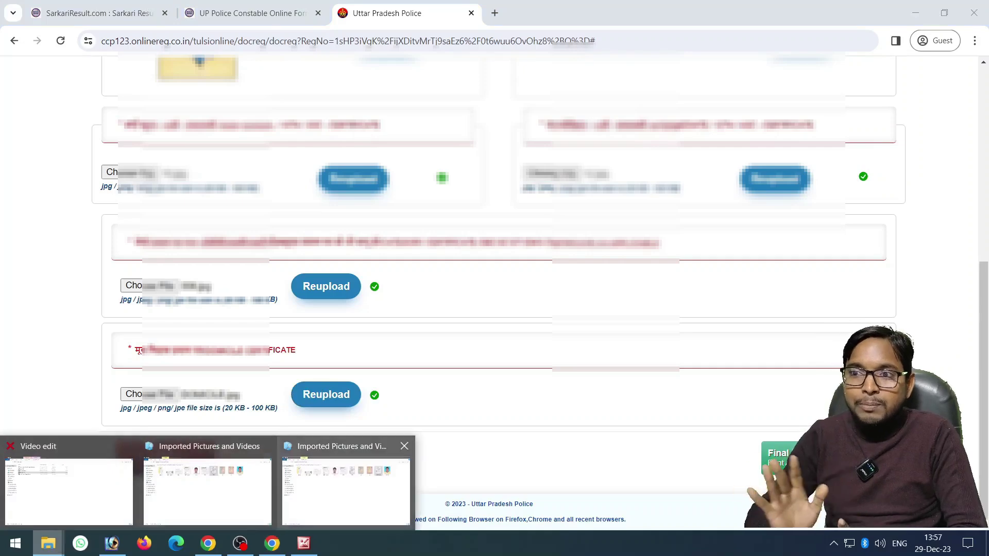
left_click(342, 489)
key("alt+Tab")
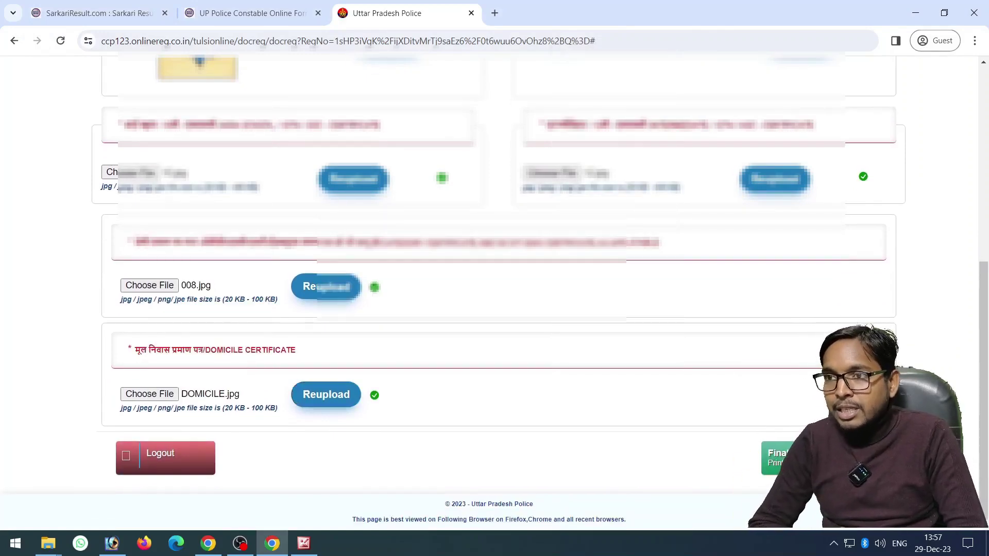
key("Return")
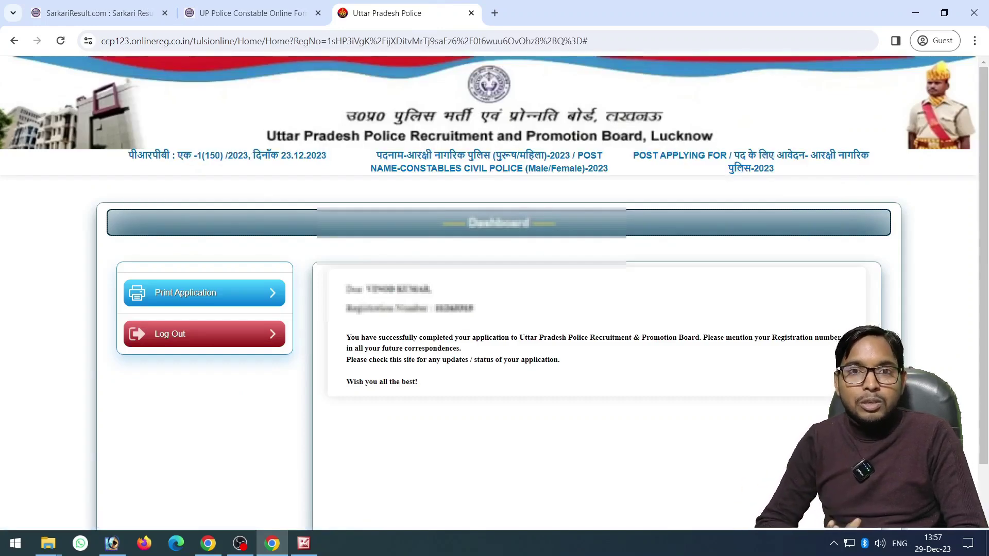
Bring up the printable application form from the Dashboard
scroll(494, 309, "down", 1)
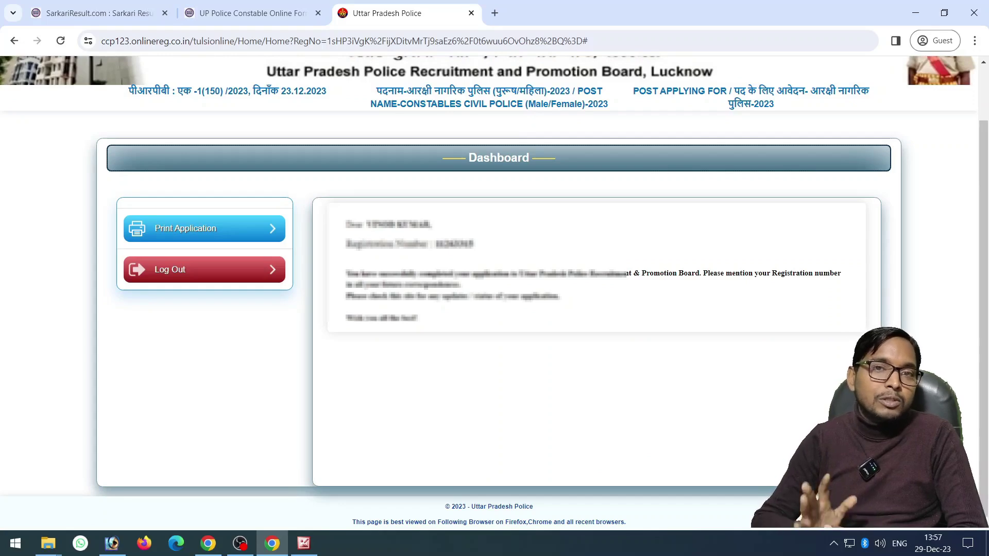
key("F5")
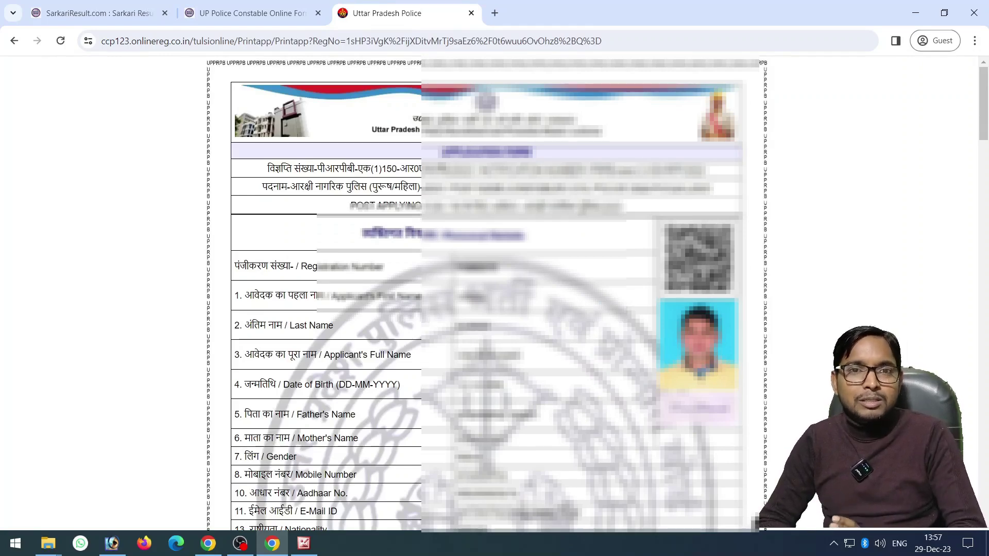
Review the full application form and open its four-sheet print preview
scroll(487, 294, "down", 15)
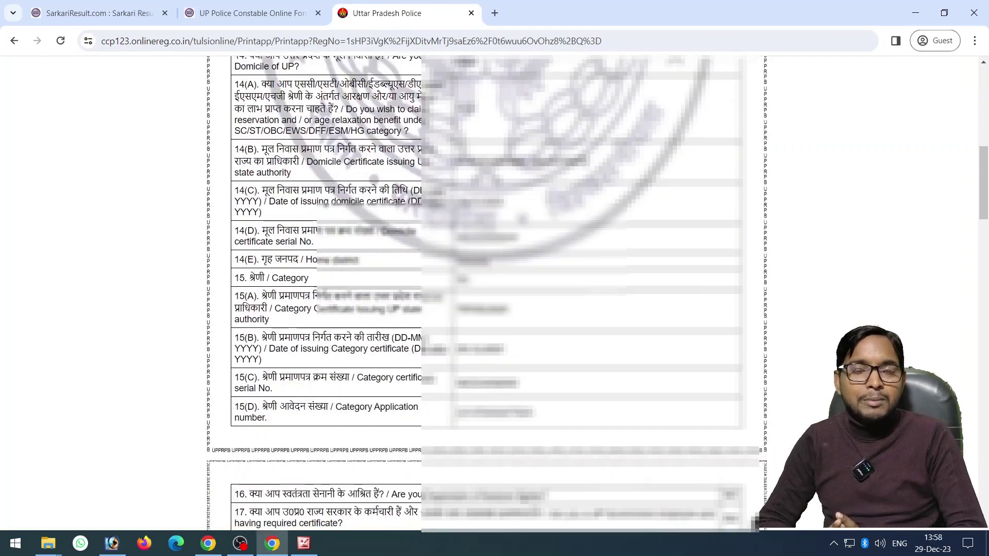
scroll(487, 294, "down", 20)
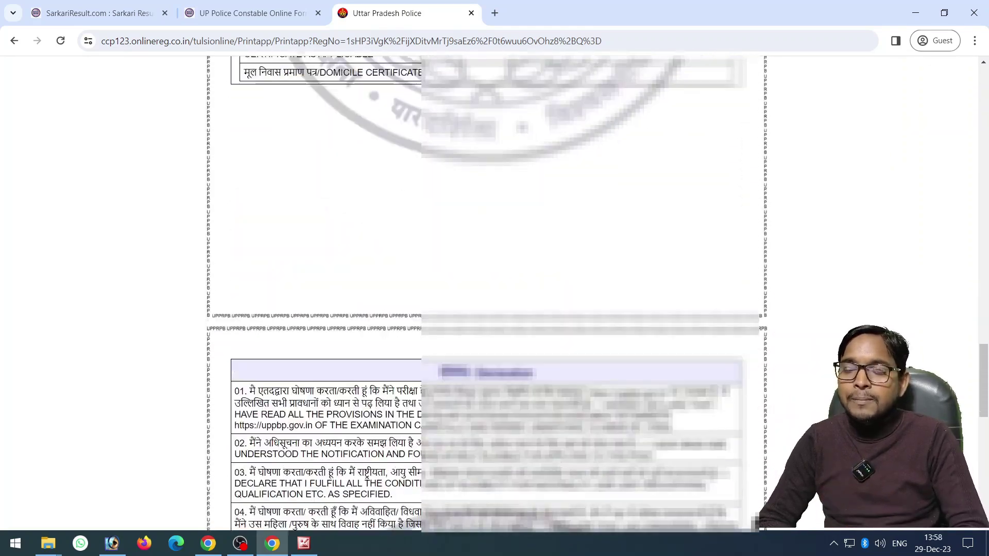
scroll(487, 293, "down", 1)
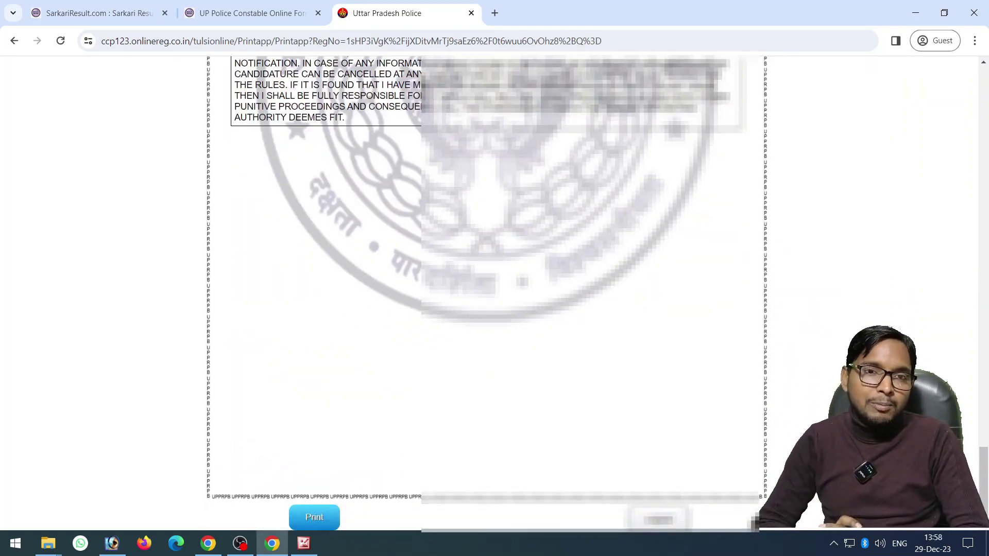
key("ctrl+p")
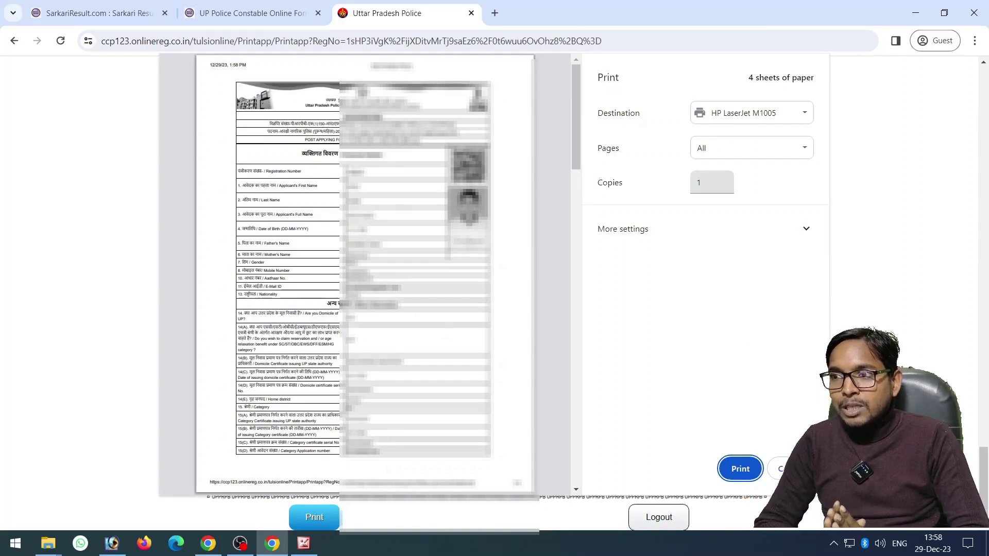
Check the four-page preview and print the form on the HP LaserJet M1005
scroll(365, 273, "down", 3)
scroll(365, 273, "up", 4)
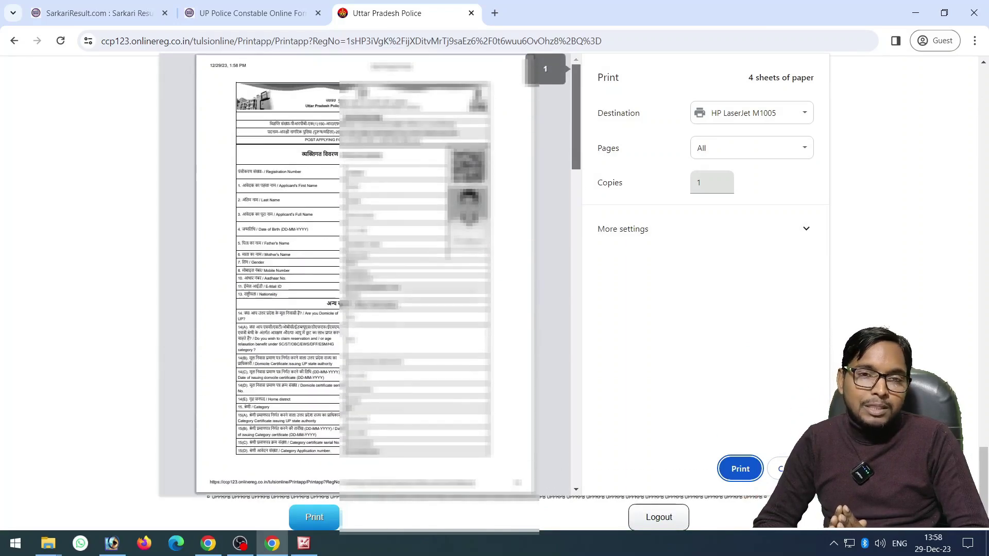
scroll(365, 273, "down", 5)
scroll(365, 273, "down", 7)
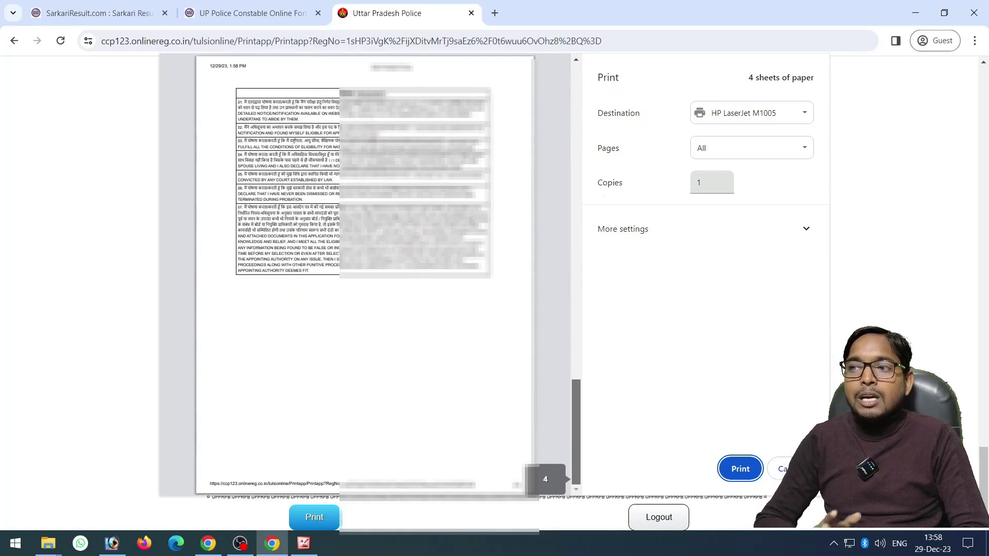
scroll(364, 273, "up", 10)
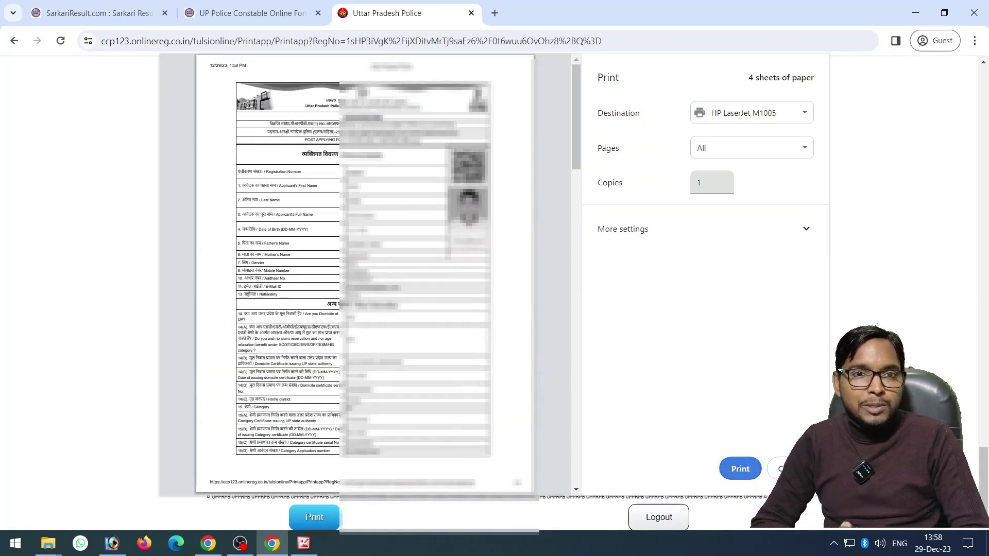
key("Return")
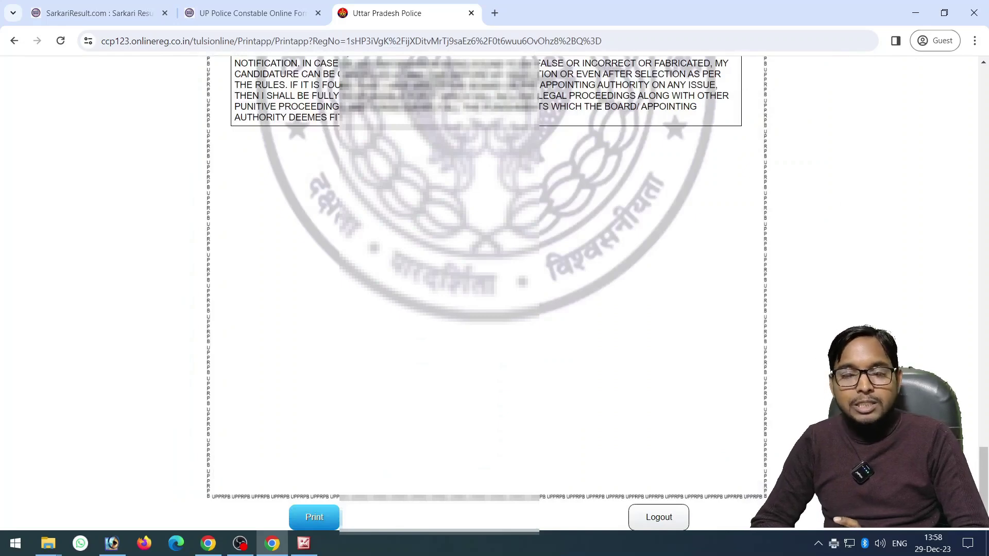